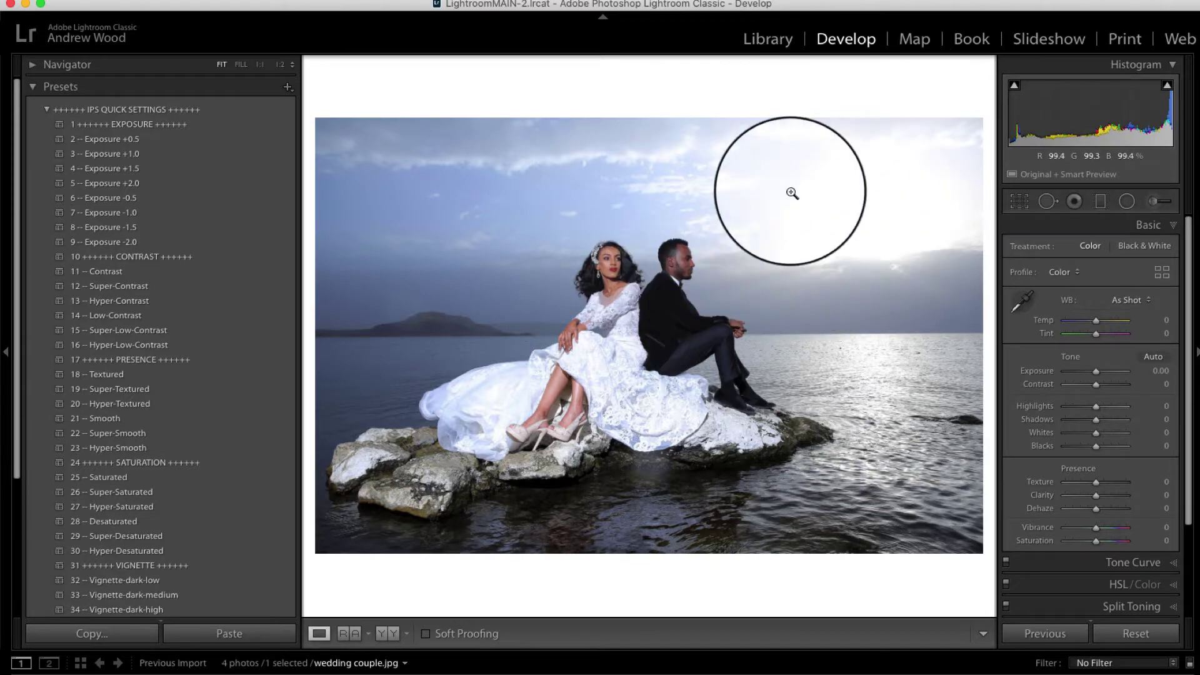
- Switch the background surrounding the photo to black and back to white
{"action": "right_click", "coordinate": [859, 103]}
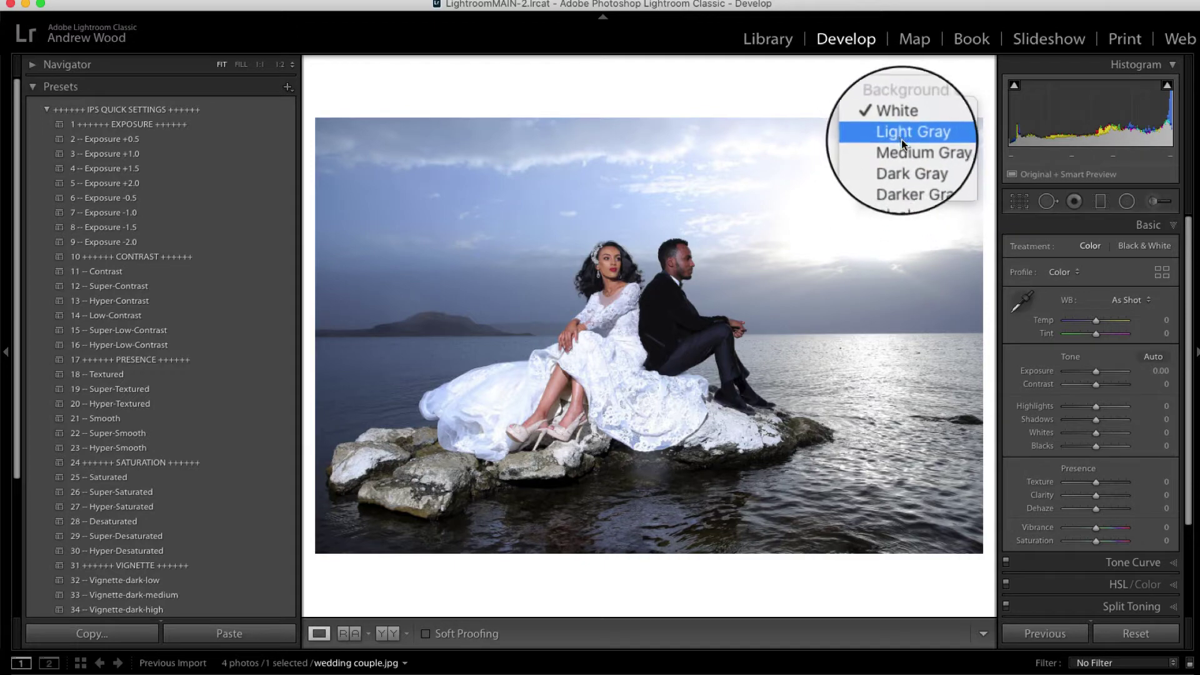
{"action": "left_click", "coordinate": [855, 111]}
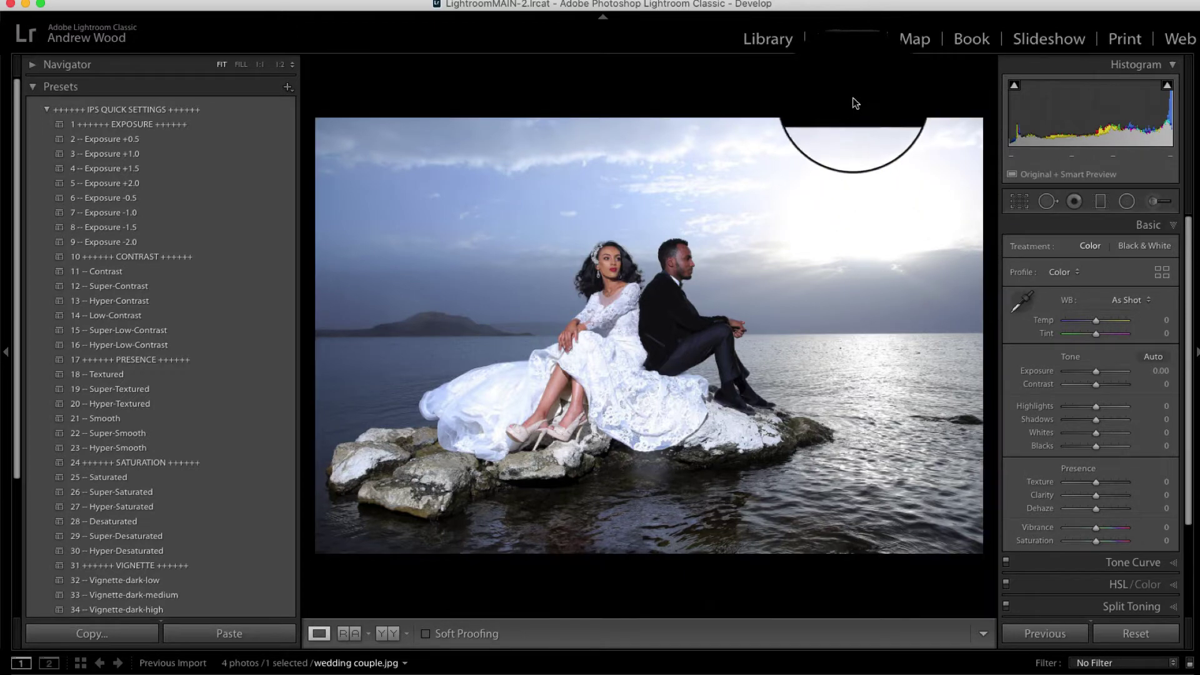
{"action": "right_click", "coordinate": [869, 106]}
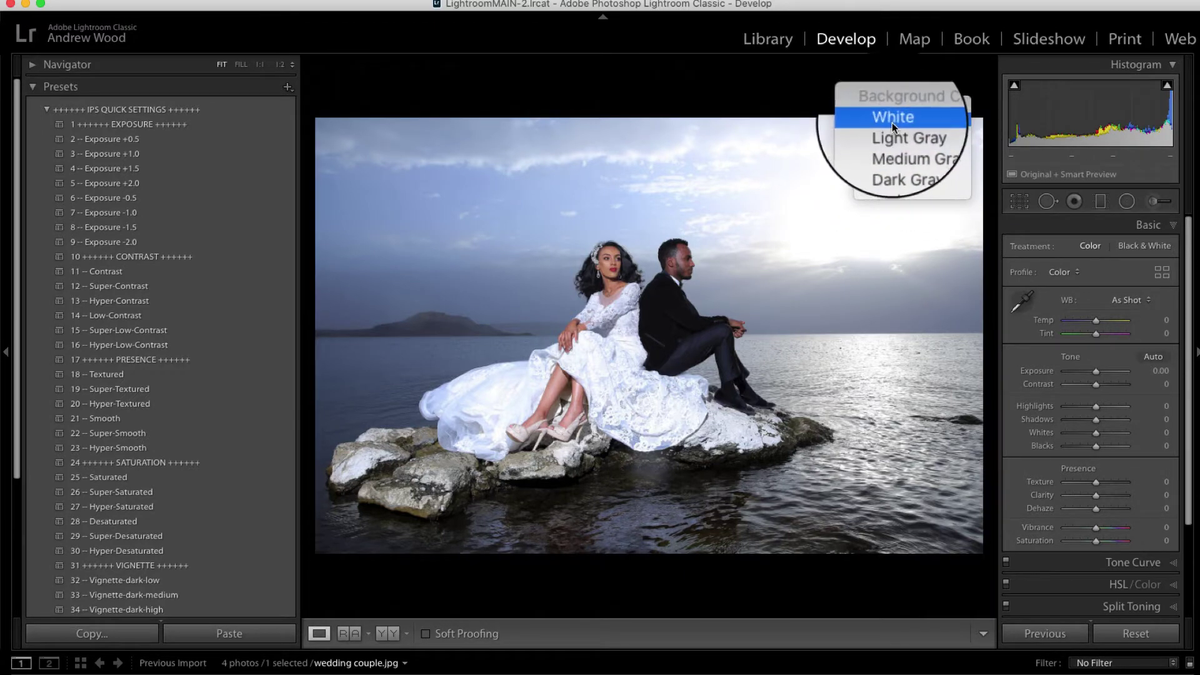
{"action": "left_click", "coordinate": [891, 122]}
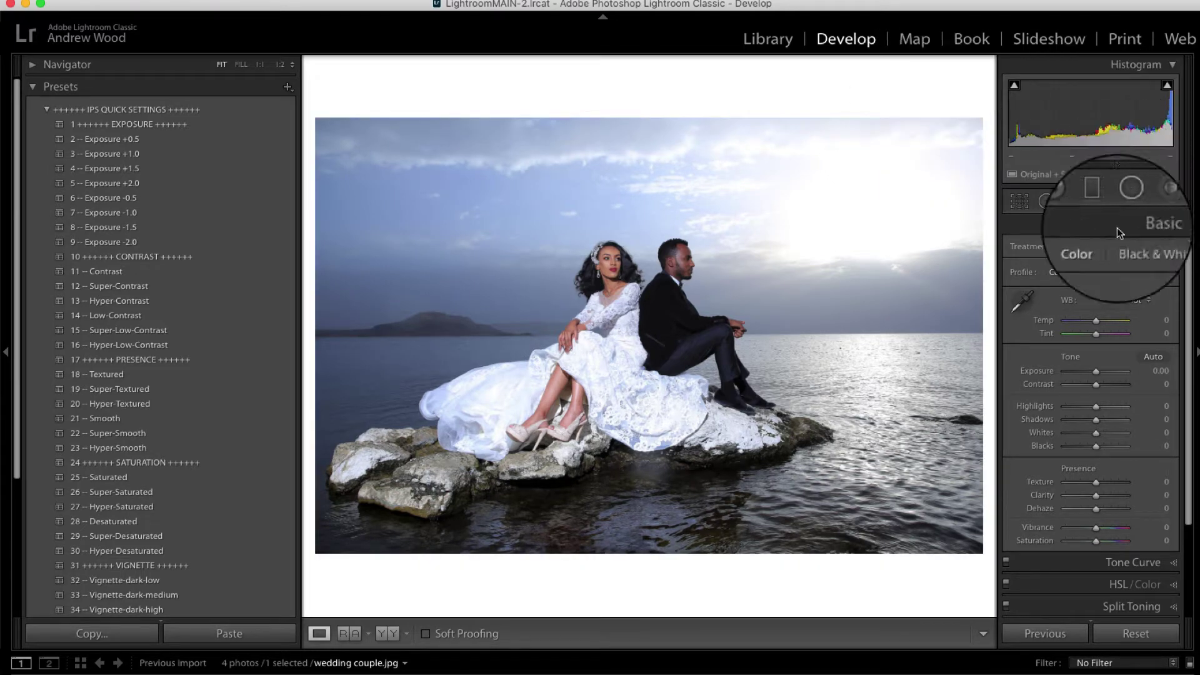
- Set the wedding photo's Contrast to −16 and Highlights to −45
{"action": "scroll", "coordinate": [1121, 311], "scroll_direction": "down", "scroll_amount": 1}
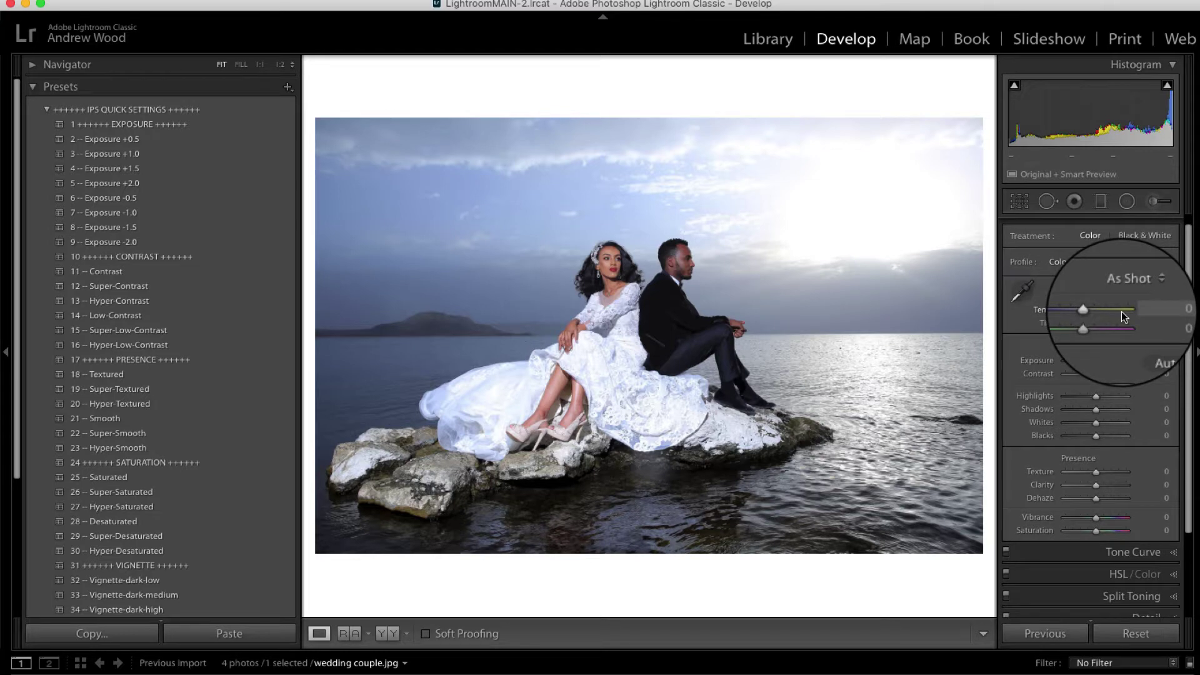
{"action": "scroll", "coordinate": [1121, 312], "scroll_direction": "down", "scroll_amount": 3}
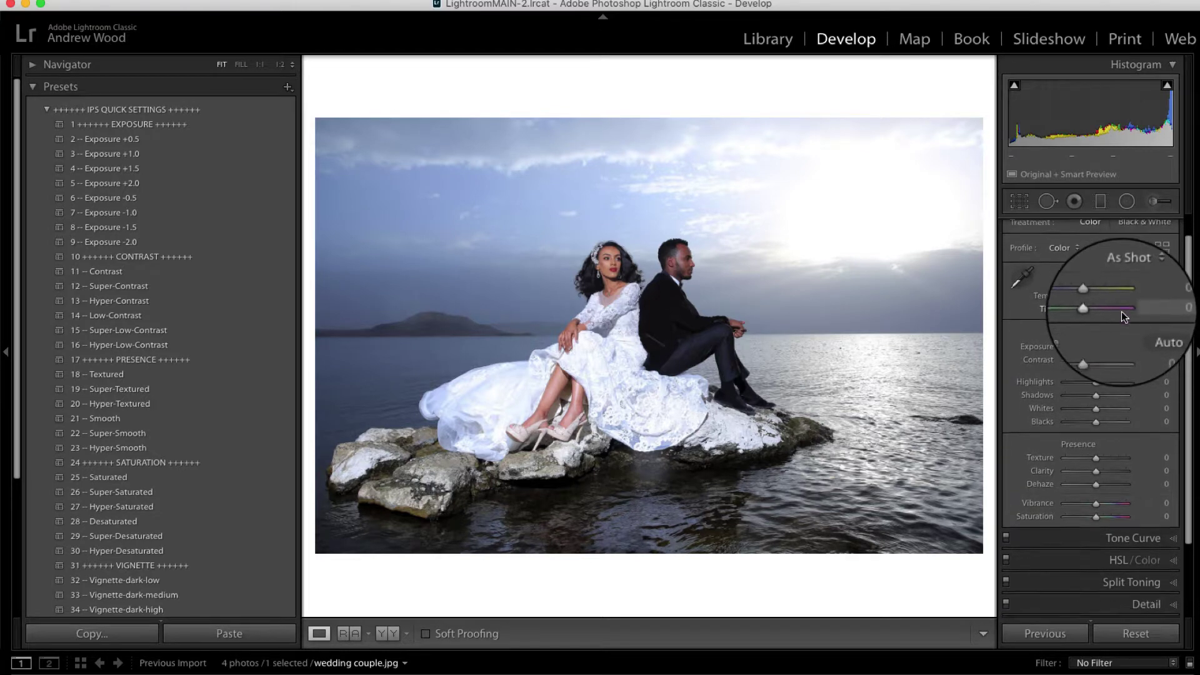
{"action": "left_click", "coordinate": [1168, 345]}
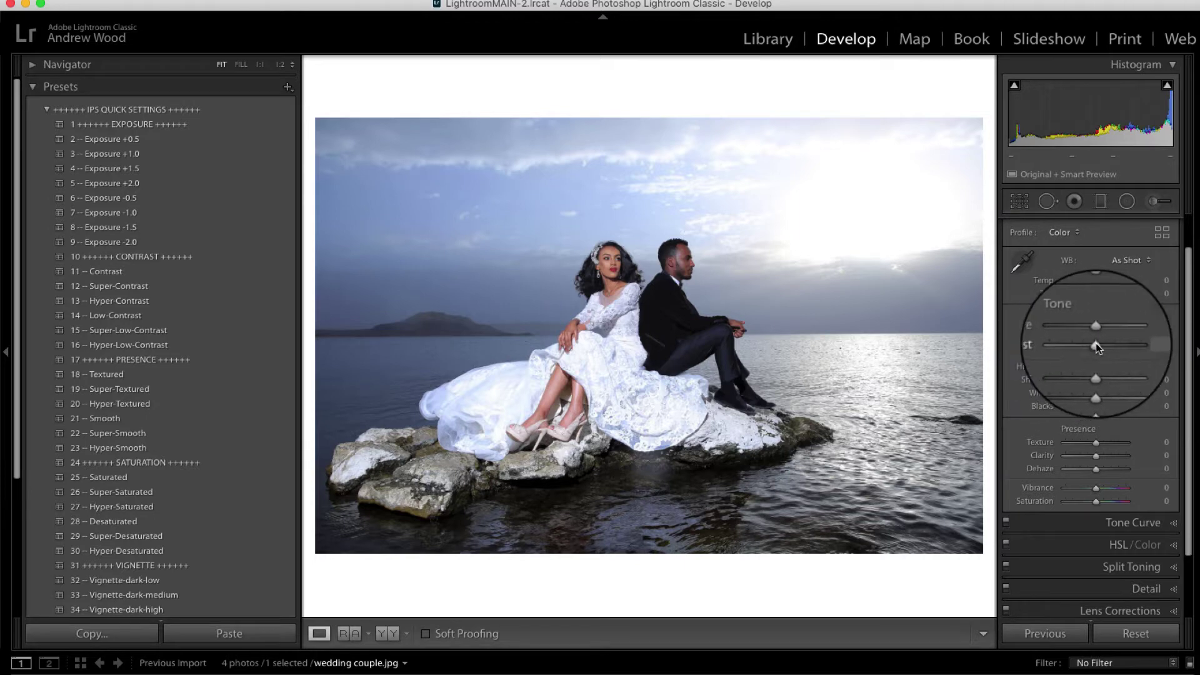
{"action": "left_click_drag", "start_coordinate": [1095, 343], "coordinate": [1090, 343]}
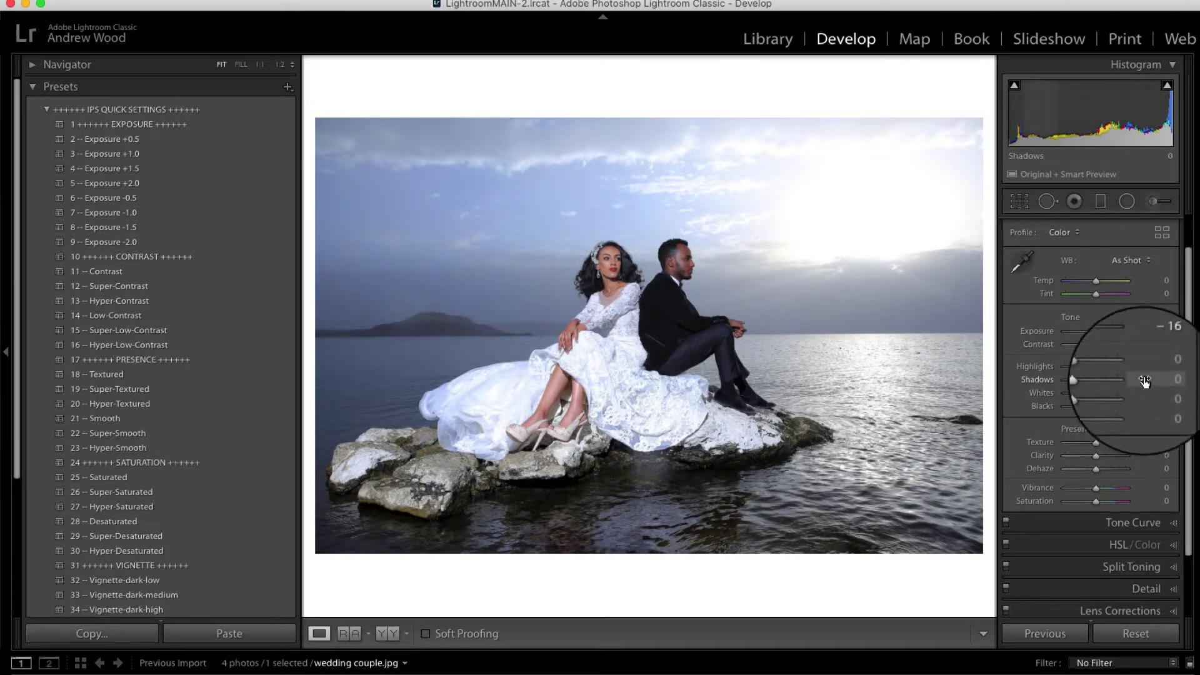
{"action": "left_click_drag", "start_coordinate": [1097, 369], "coordinate": [1083, 367]}
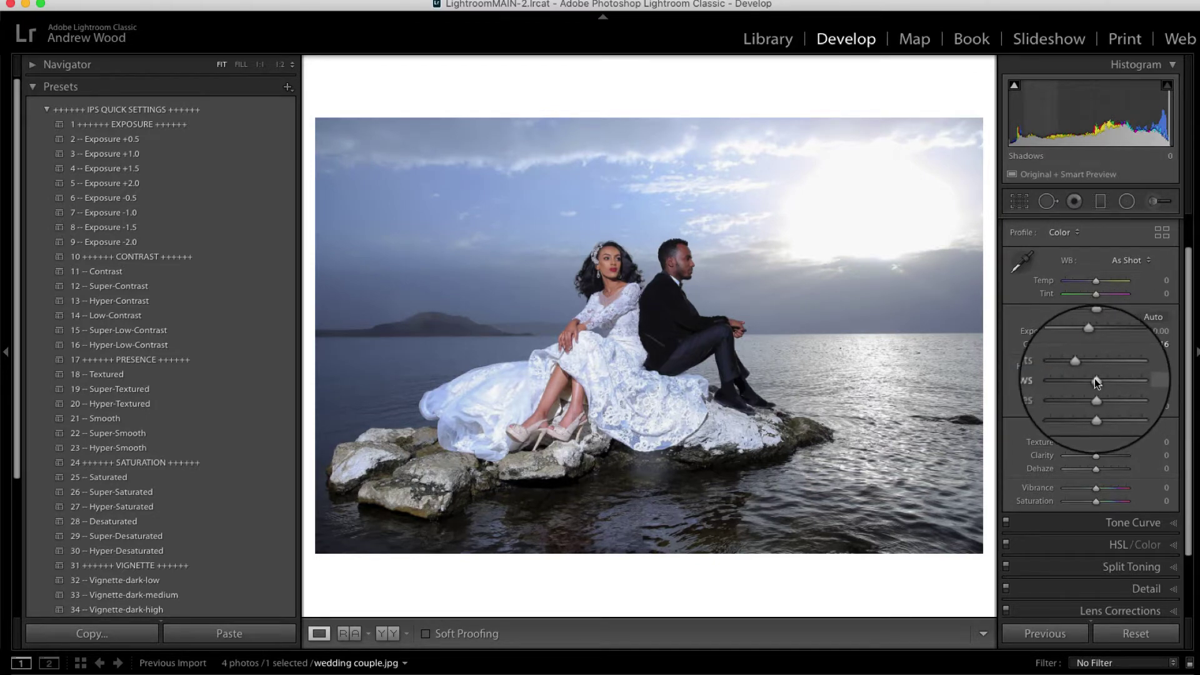
- Set the photo's Shadows to +30, Whites to +14 and Blacks to +29
{"action": "left_click_drag", "start_coordinate": [1095, 380], "coordinate": [1104, 379]}
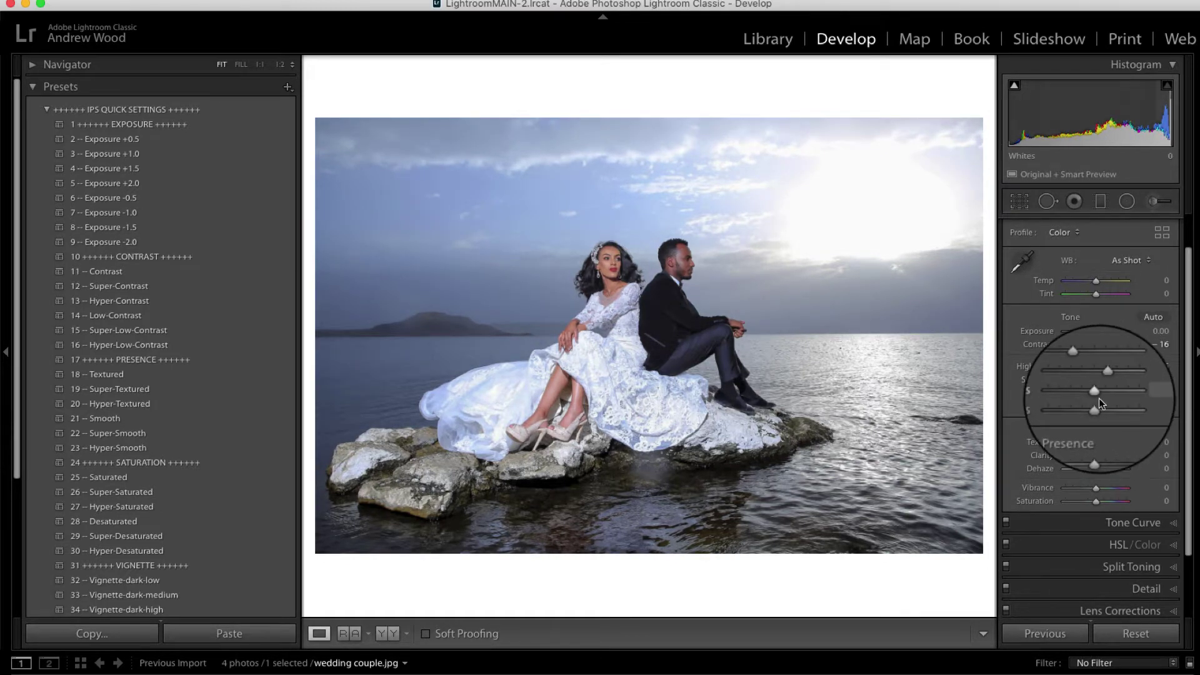
{"action": "left_click_drag", "start_coordinate": [1098, 399], "coordinate": [1101, 394]}
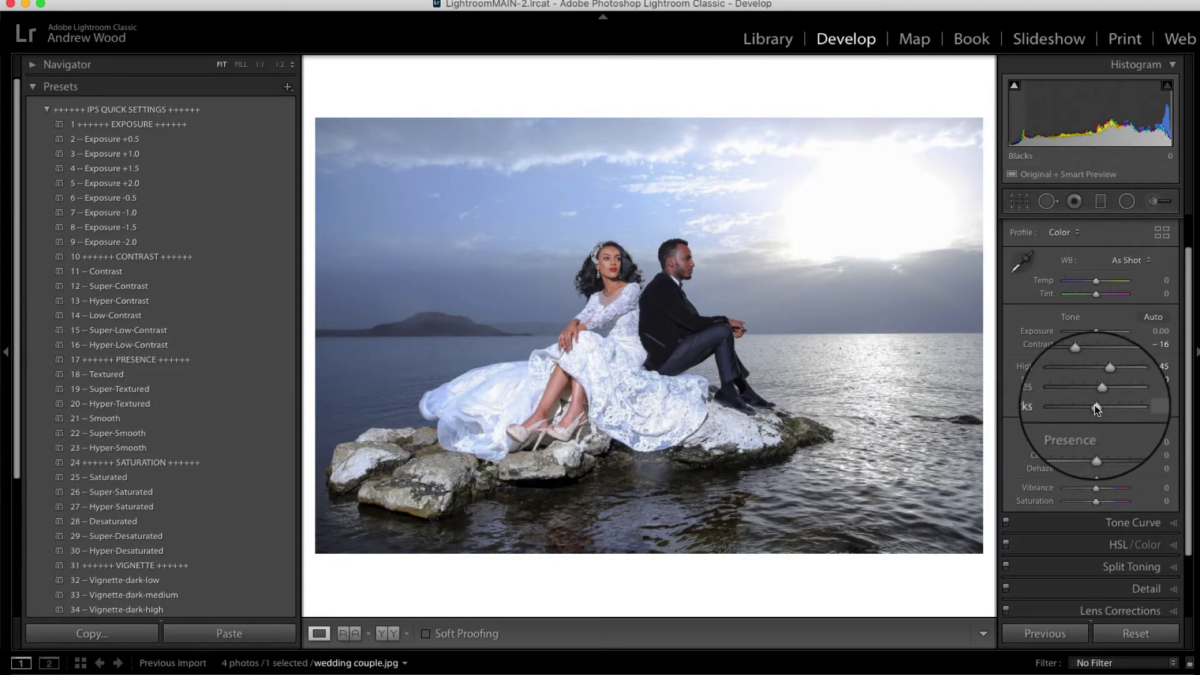
{"action": "left_click_drag", "start_coordinate": [1095, 407], "coordinate": [1105, 401]}
- Adjust the photo's presence settings: Clarity +59, Dehaze +2, Vibrance −5 and Saturation −21
{"action": "scroll", "coordinate": [1106, 405], "scroll_direction": "down", "scroll_amount": 5}
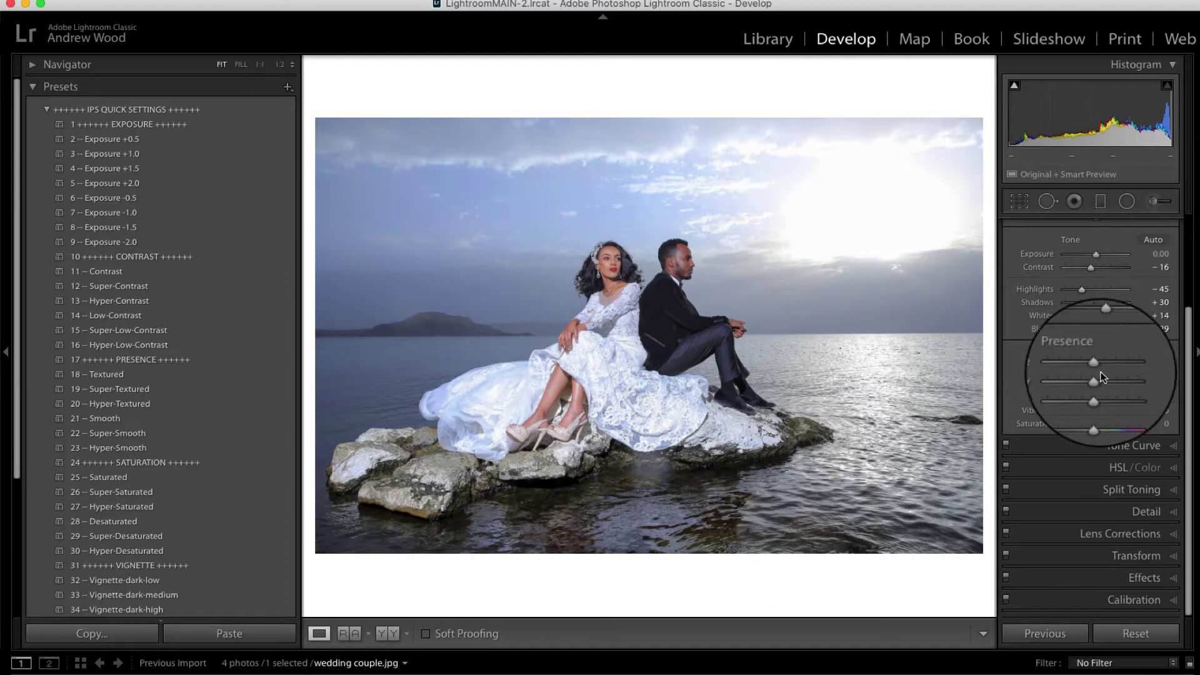
{"action": "left_click_drag", "start_coordinate": [1097, 380], "coordinate": [1115, 379]}
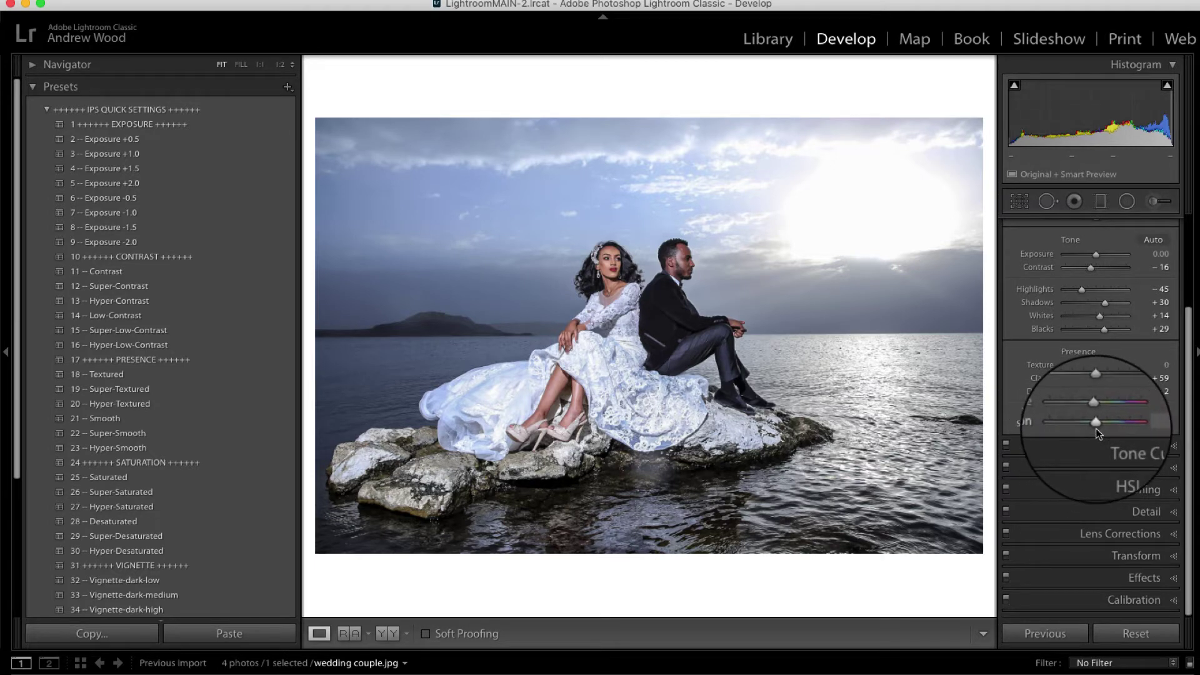
{"action": "left_click_drag", "start_coordinate": [1096, 429], "coordinate": [1088, 424]}
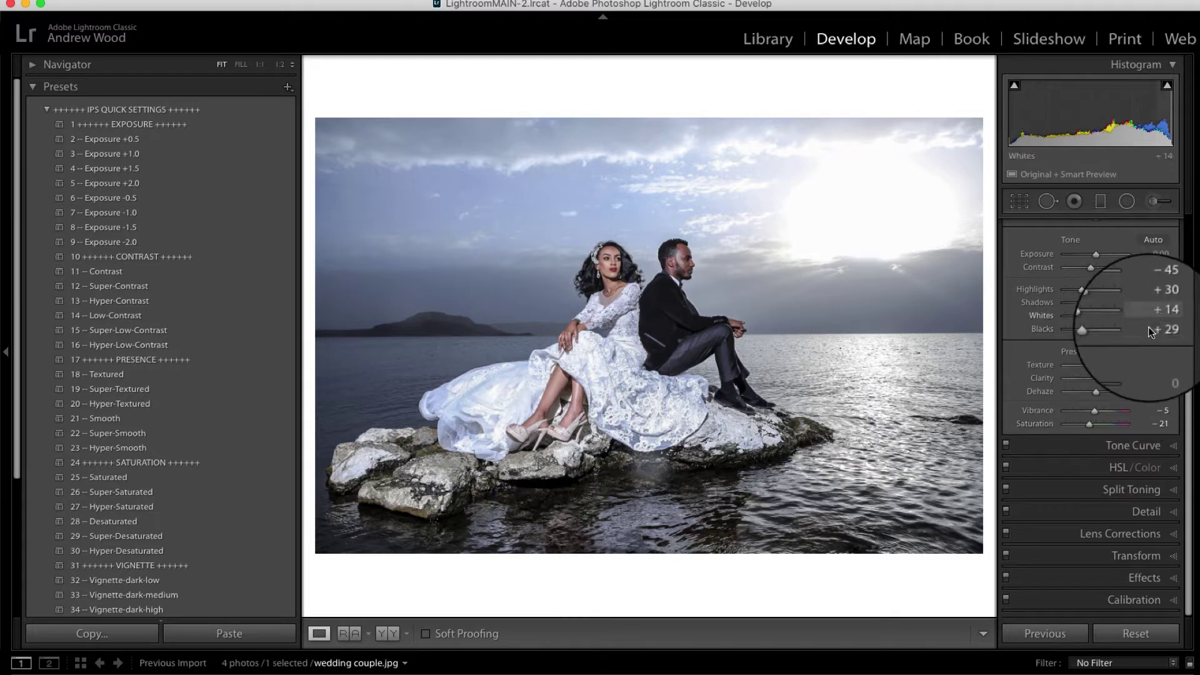
{"action": "left_click_drag", "start_coordinate": [1095, 376], "coordinate": [1115, 376]}
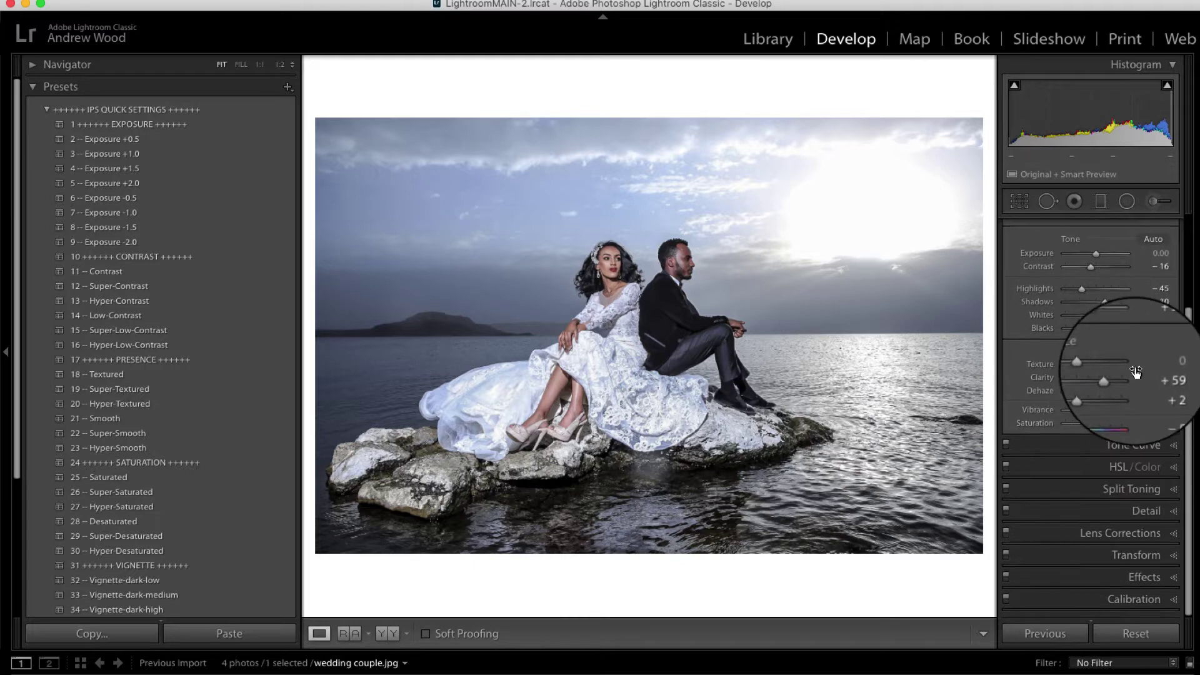
- Turn off Solo Mode for the develop panels and expand Basic alongside Tone Curve
{"action": "left_click", "coordinate": [1169, 447]}
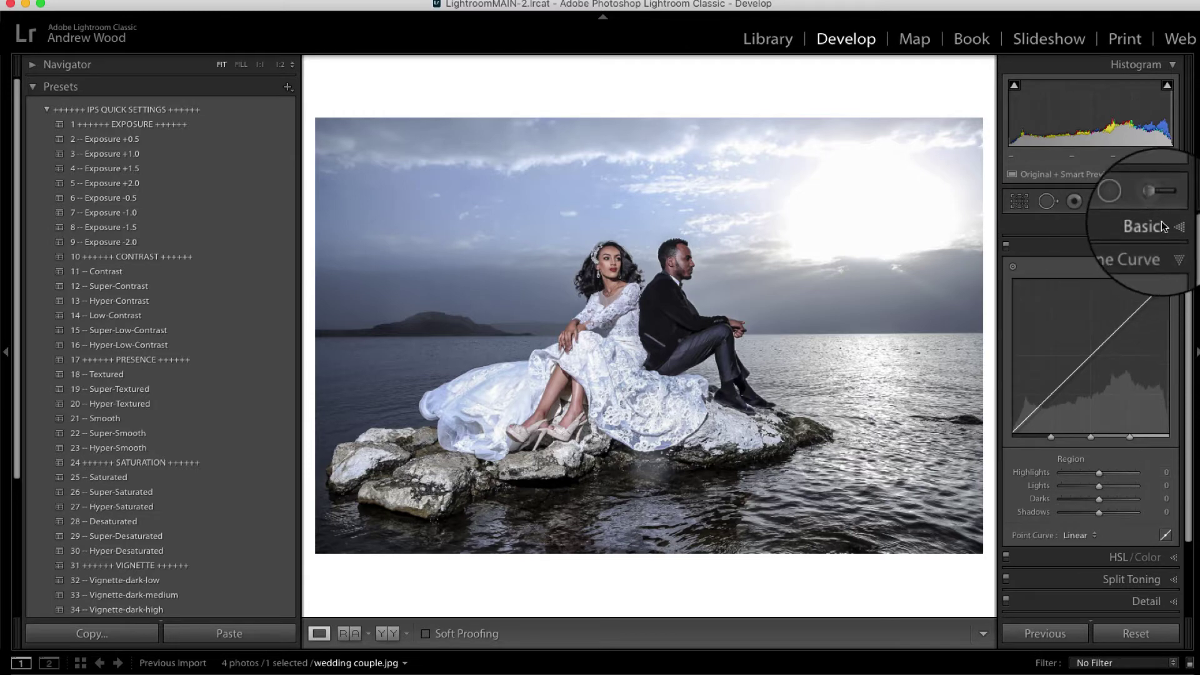
{"action": "right_click", "coordinate": [1085, 256]}
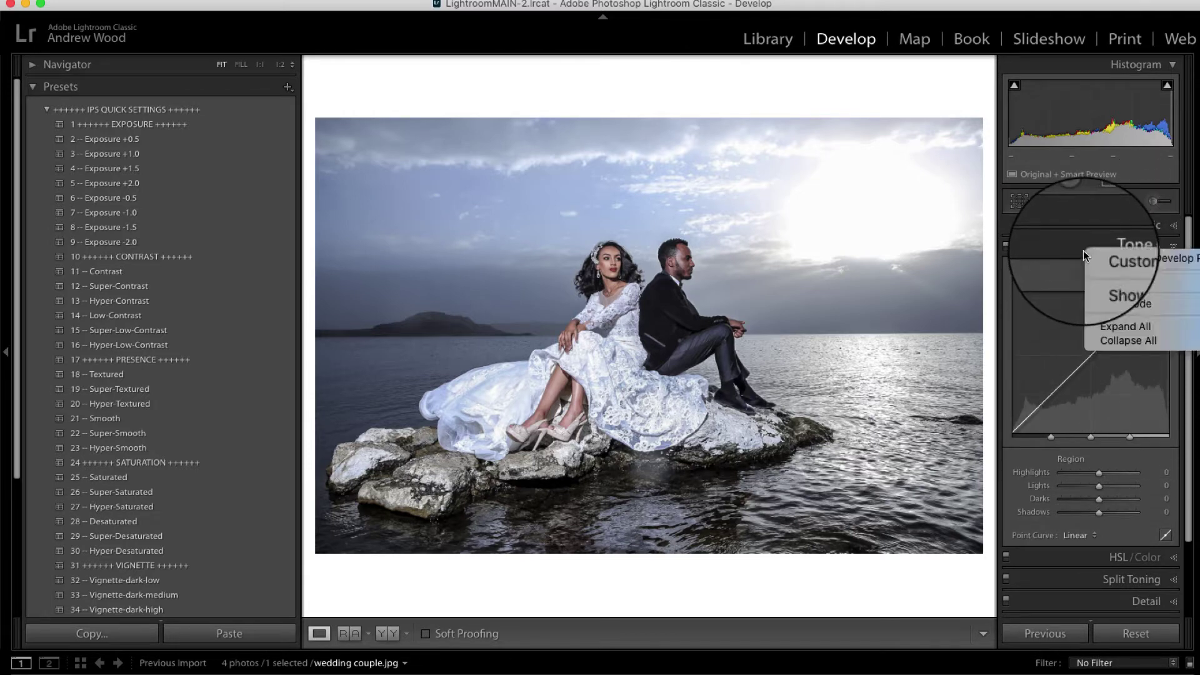
{"action": "left_click", "coordinate": [1119, 301]}
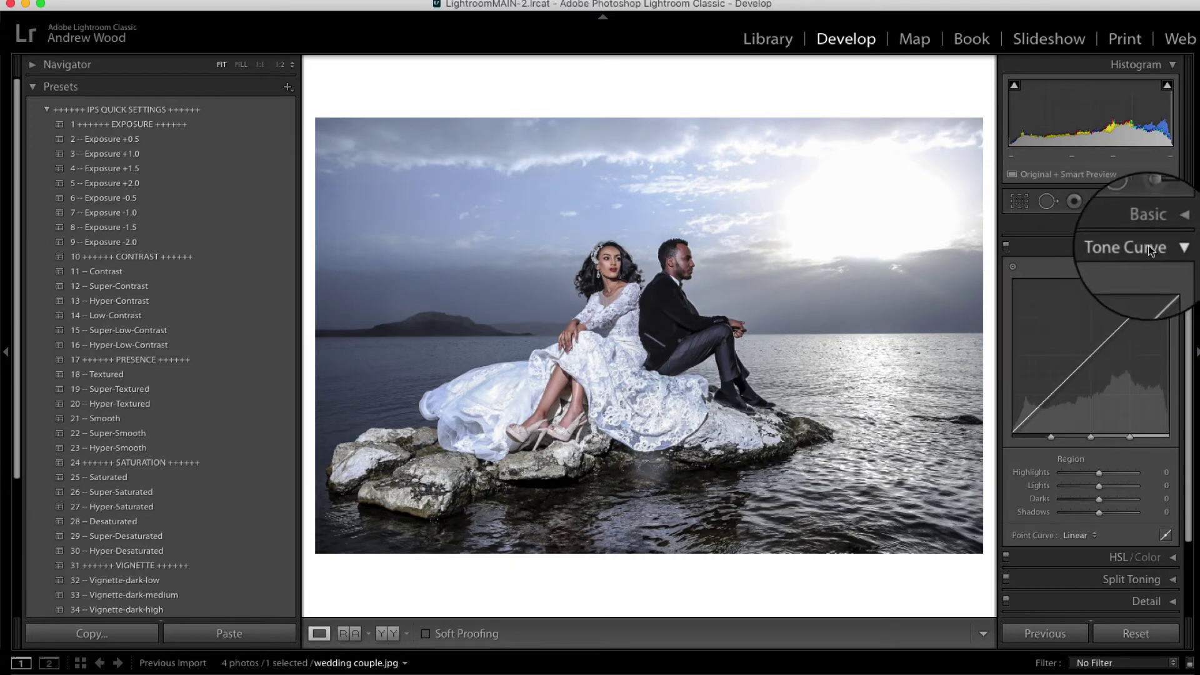
{"action": "left_click", "coordinate": [1173, 226]}
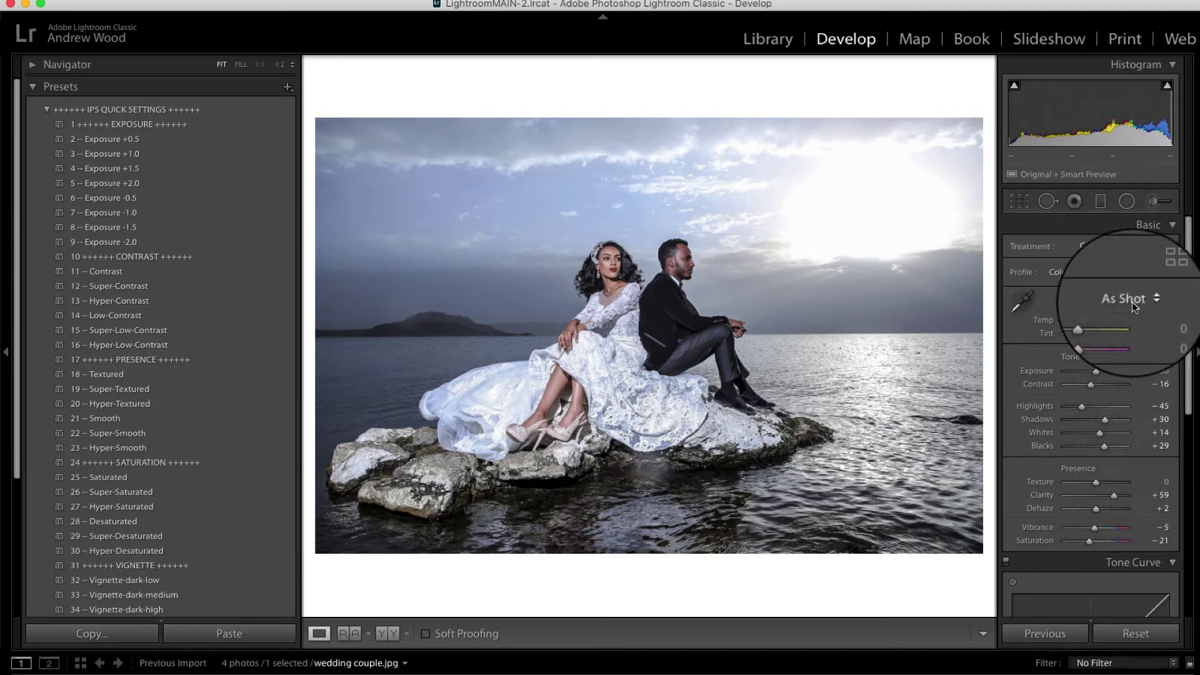
{"action": "scroll", "coordinate": [1131, 302], "scroll_direction": "down", "scroll_amount": 2}
{"action": "scroll", "coordinate": [1133, 303], "scroll_direction": "up", "scroll_amount": 2}
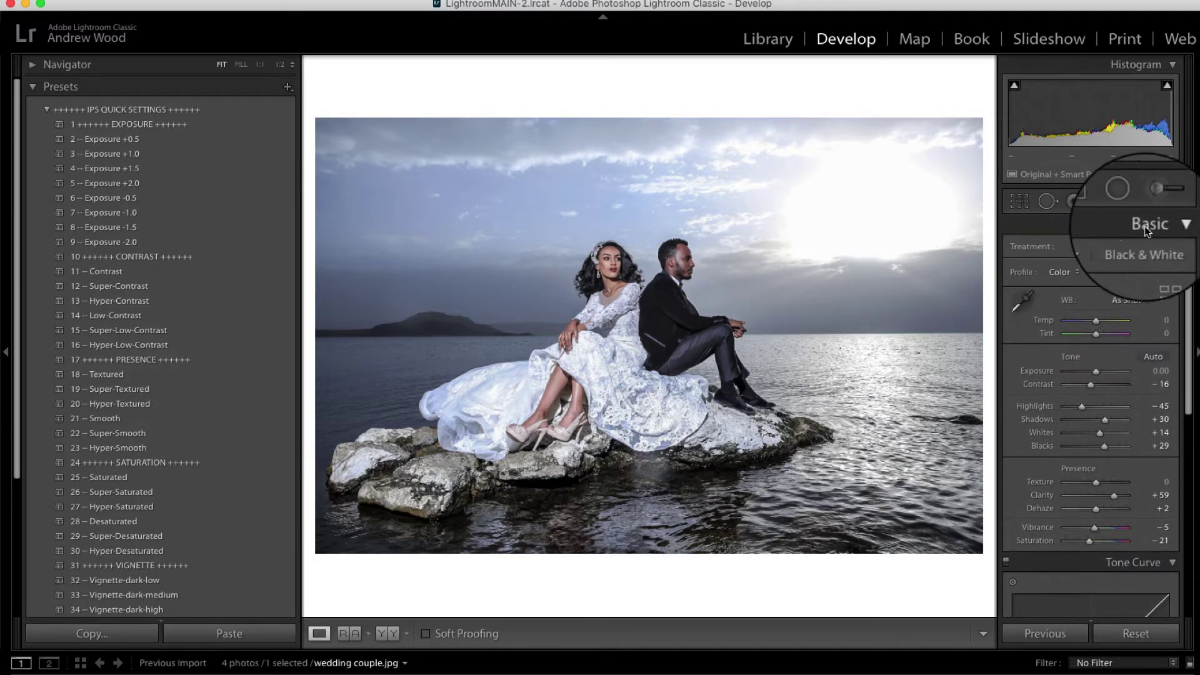
- Turn Solo Mode back on and collapse the Basic section
{"action": "right_click", "coordinate": [1116, 227]}
{"action": "left_click", "coordinate": [1125, 279]}
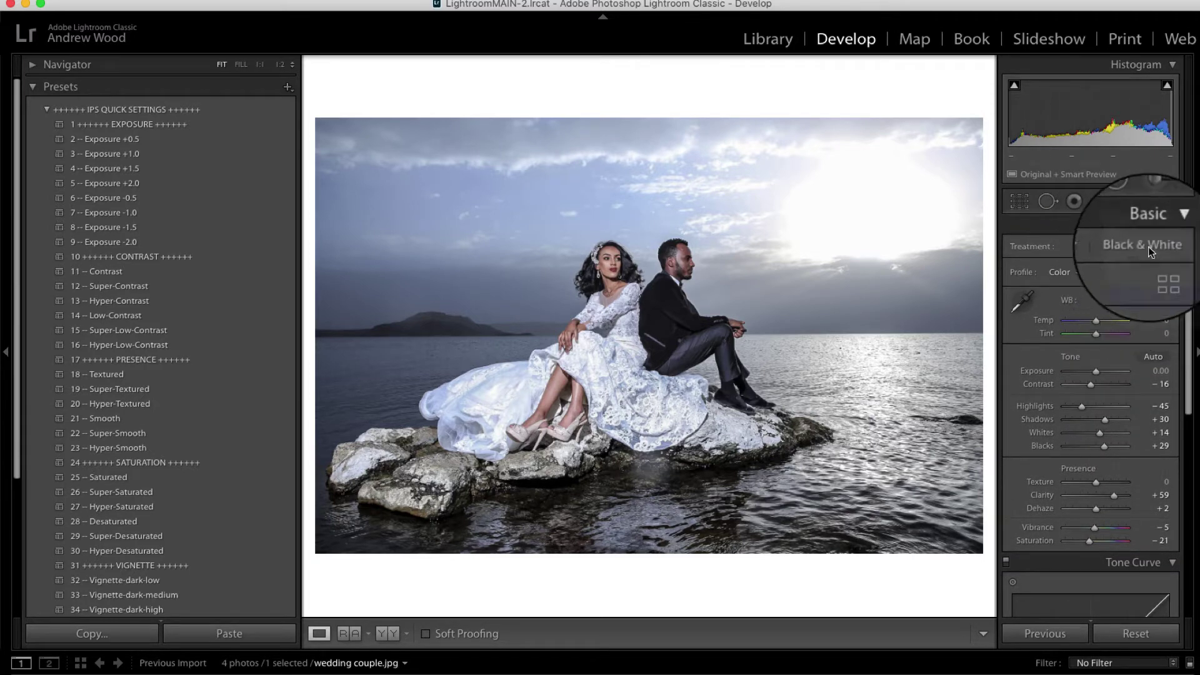
{"action": "left_click", "coordinate": [1173, 226]}
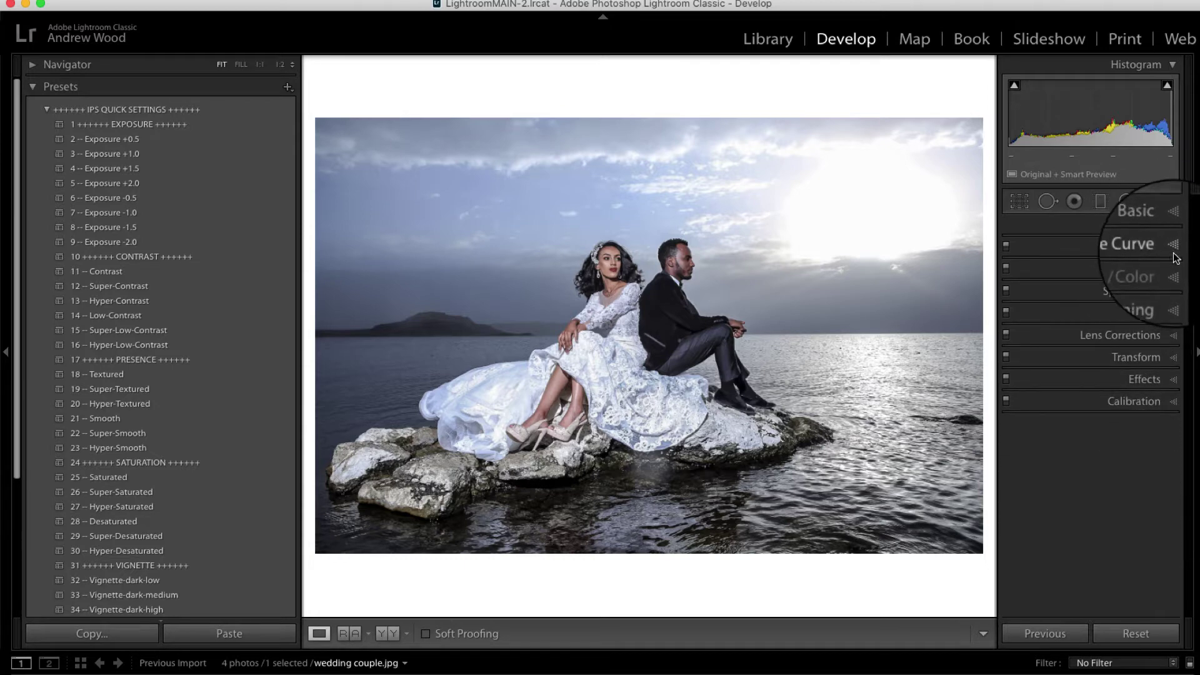
- Set the Tone Curve's Point Curve to Medium Contrast
{"action": "left_click", "coordinate": [1128, 247]}
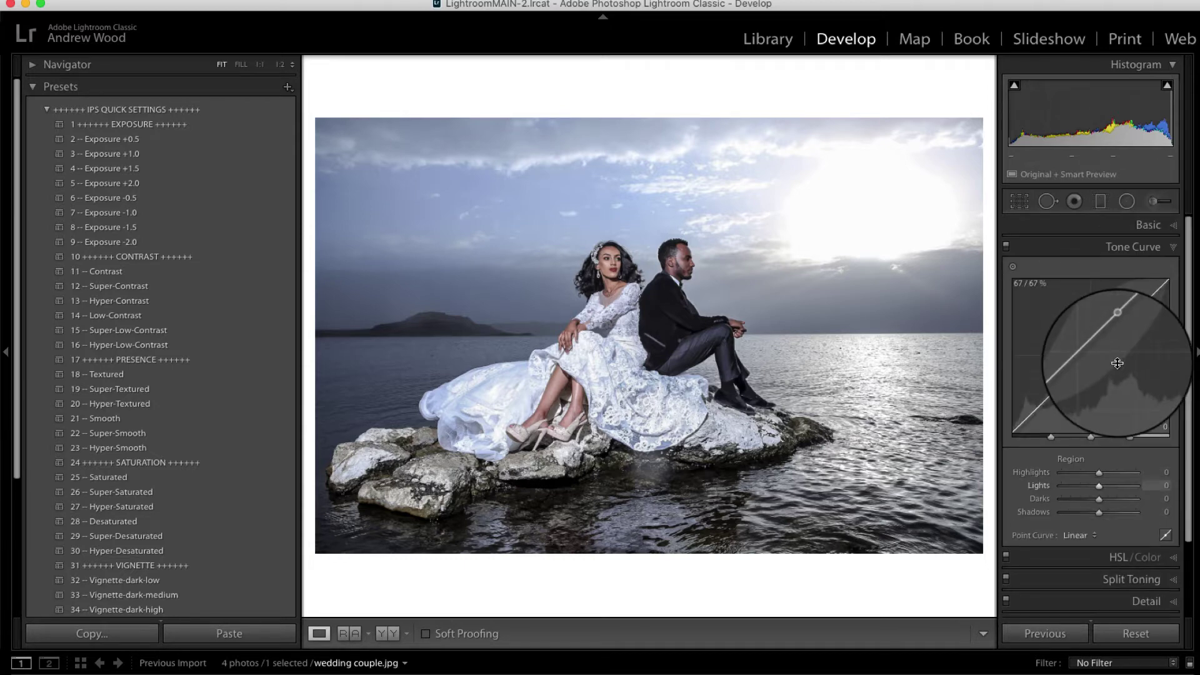
{"action": "scroll", "coordinate": [1114, 368], "scroll_direction": "down", "scroll_amount": 1}
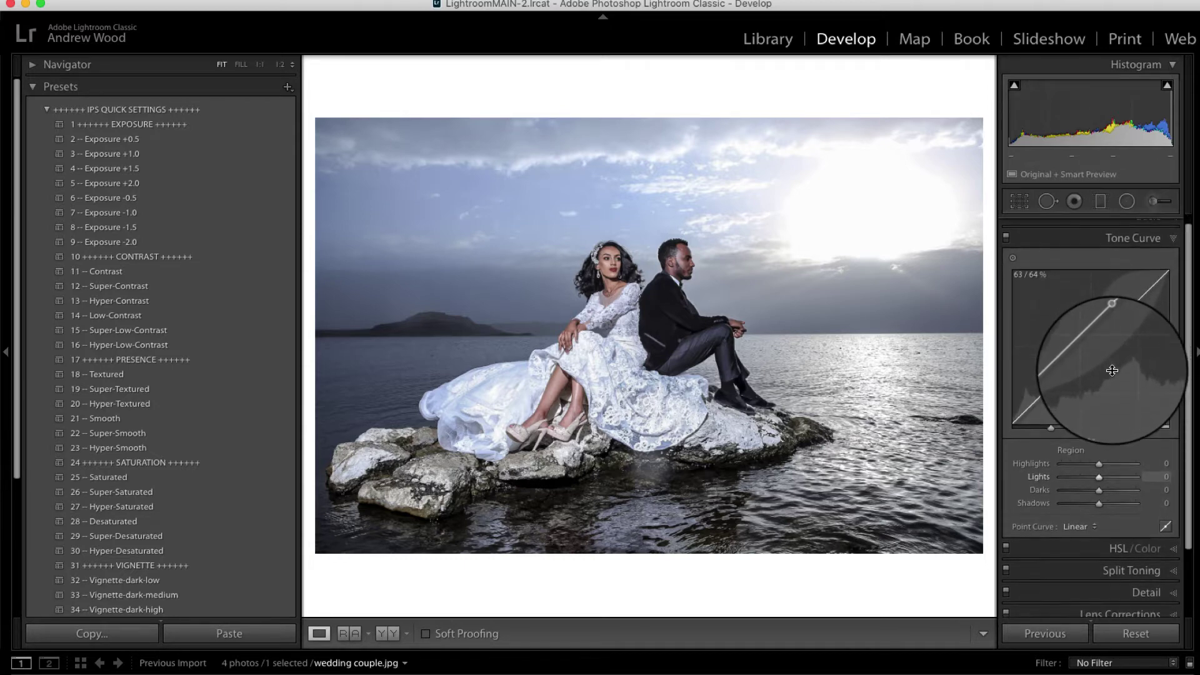
{"action": "scroll", "coordinate": [1112, 370], "scroll_direction": "down", "scroll_amount": 4}
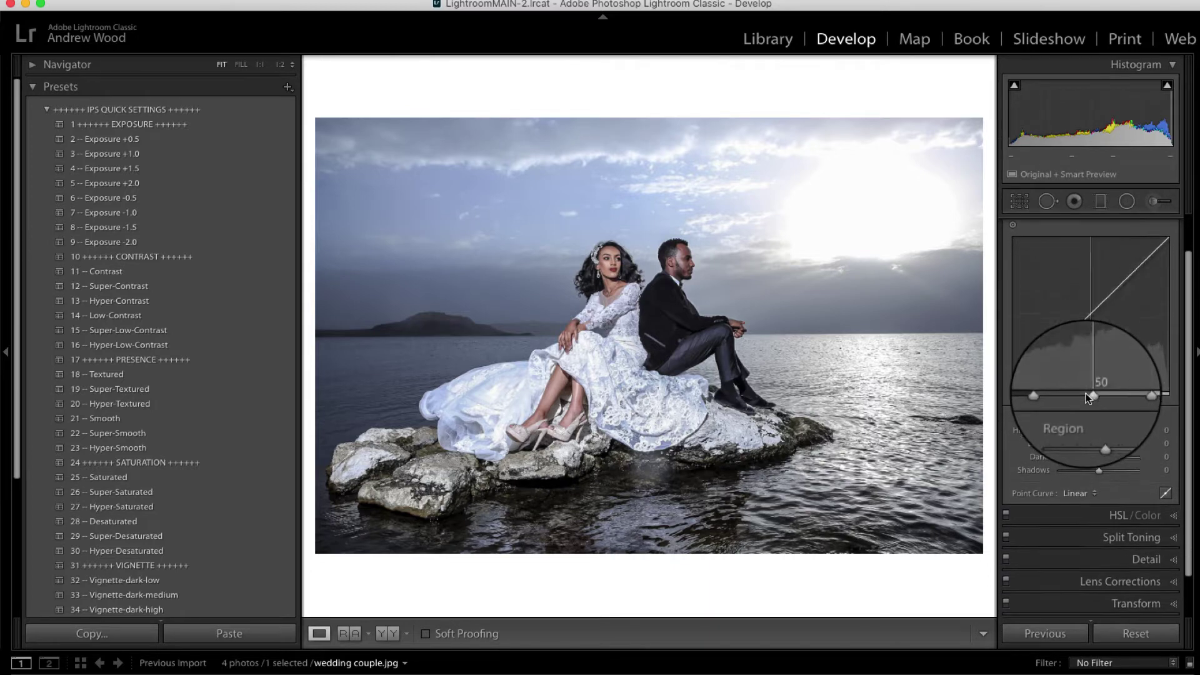
{"action": "left_click", "coordinate": [1080, 492]}
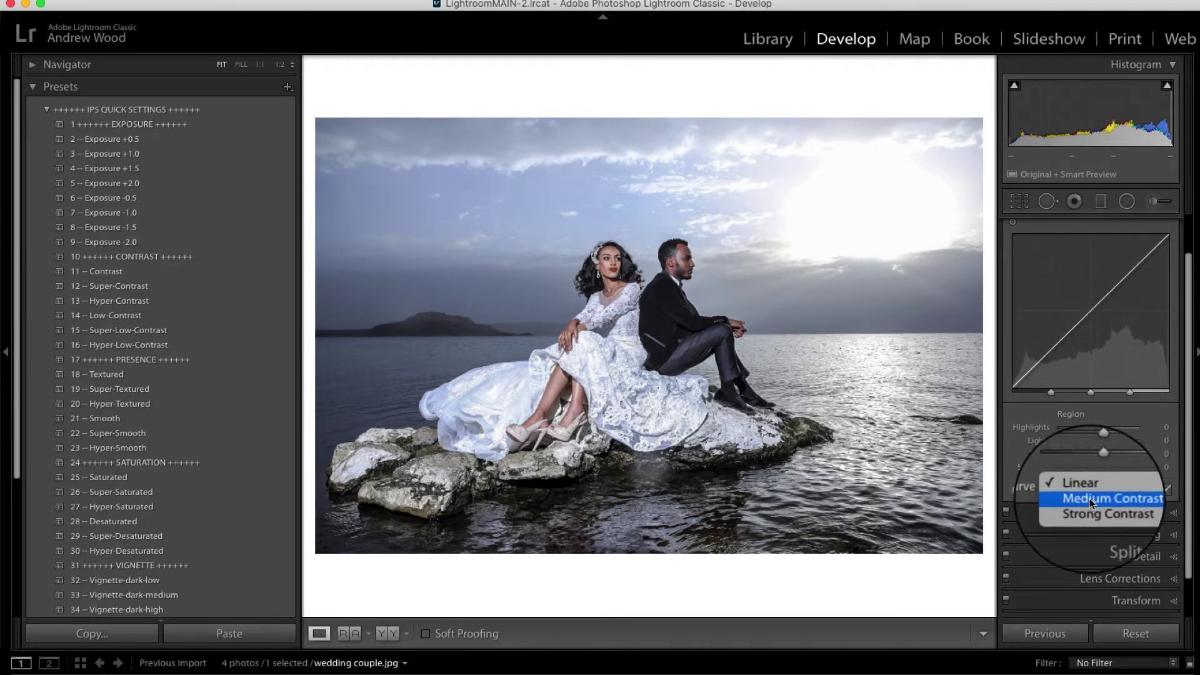
{"action": "left_click", "coordinate": [1098, 499]}
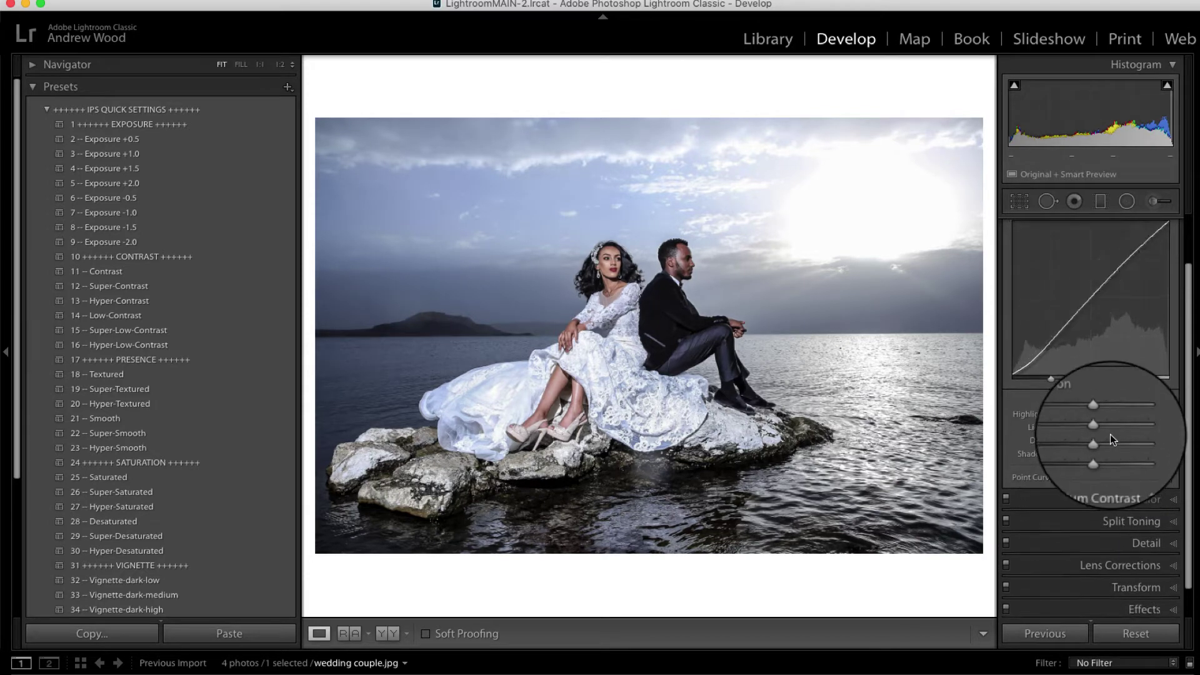
- Add a slight dark post-crop vignette to the photo with an Amount of −12
{"action": "scroll", "coordinate": [1110, 434], "scroll_direction": "down", "scroll_amount": 2}
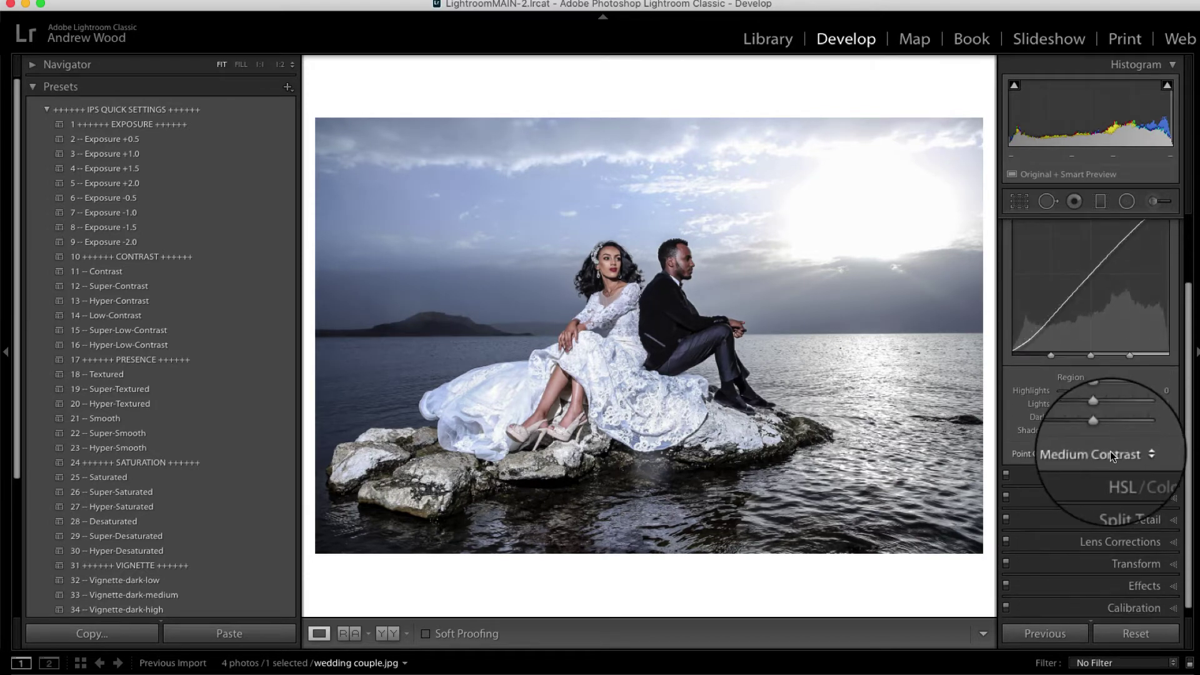
{"action": "scroll", "coordinate": [1110, 451], "scroll_direction": "down", "scroll_amount": 1}
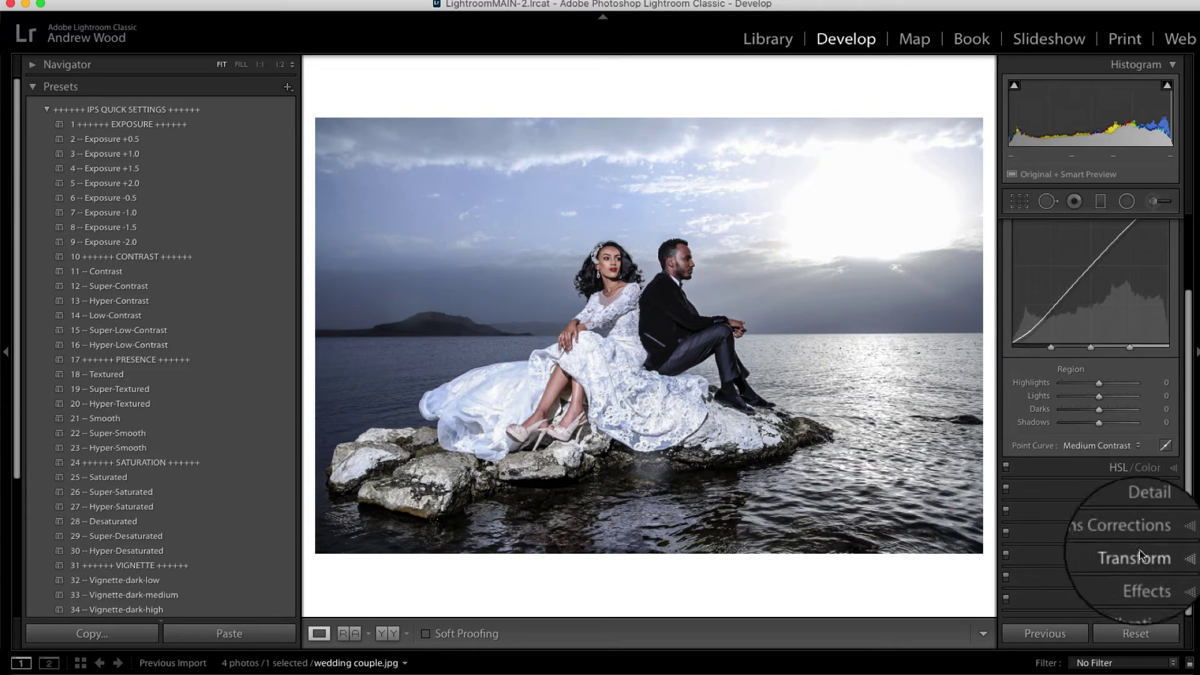
{"action": "left_click", "coordinate": [1154, 574]}
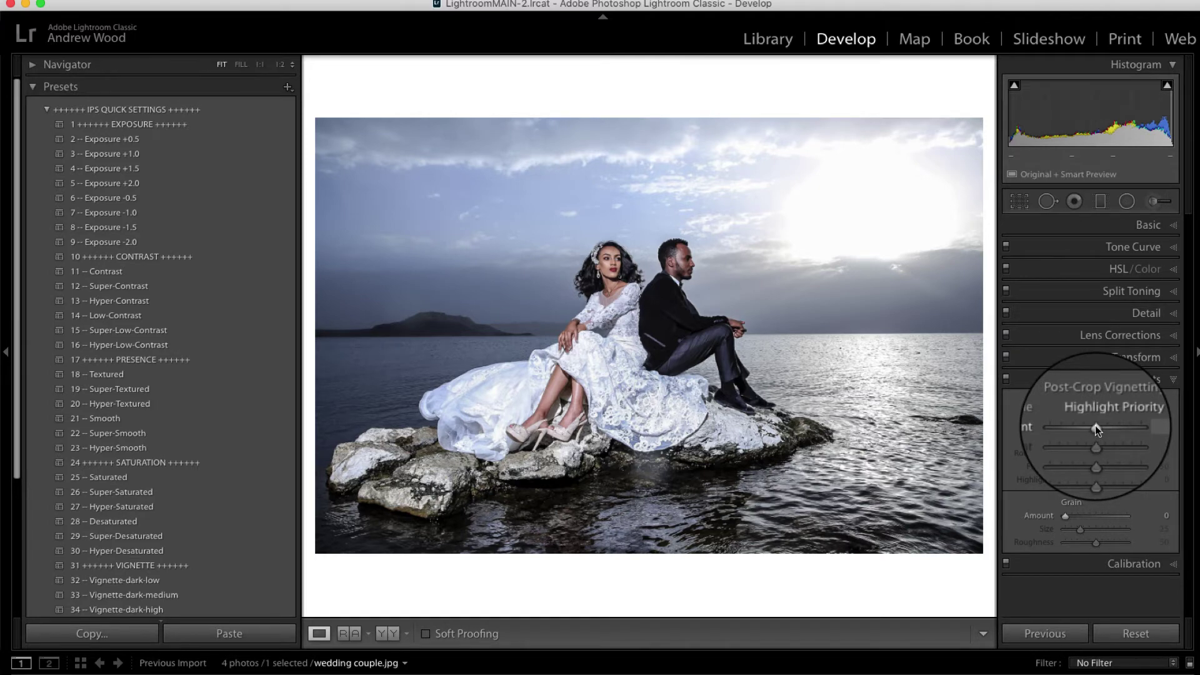
{"action": "left_click_drag", "start_coordinate": [1095, 425], "coordinate": [1092, 425]}
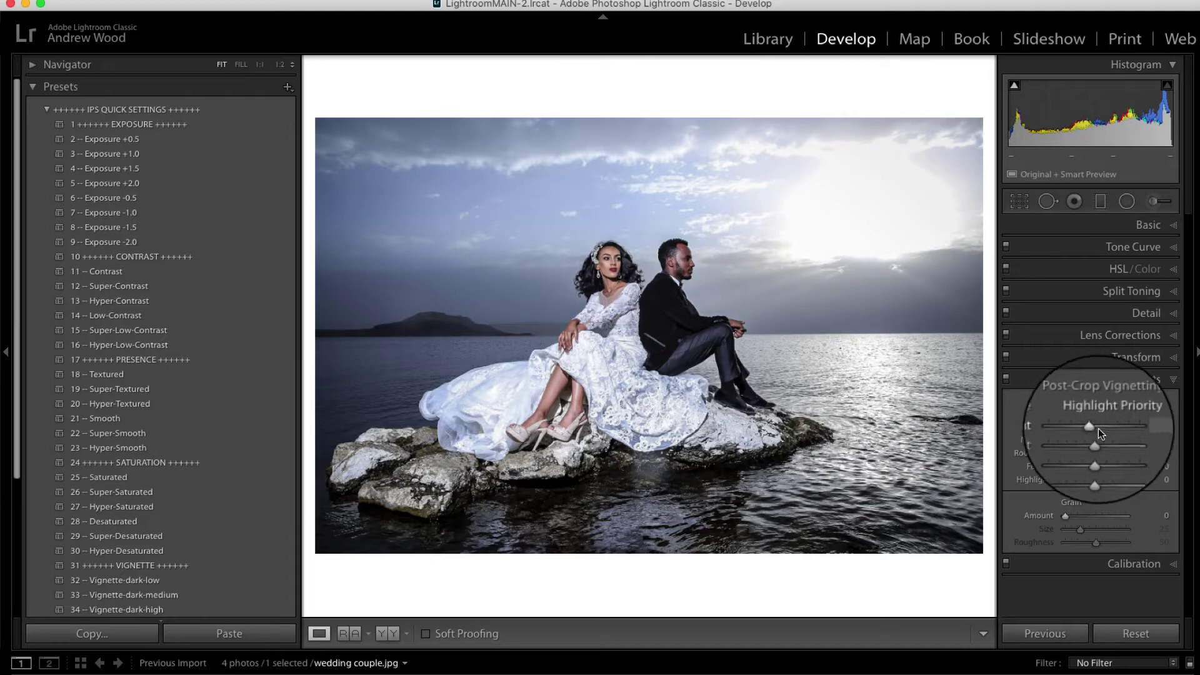
- Compare the wedding photo before and after side by side, examining the couple close up
{"action": "left_click", "coordinate": [389, 634]}
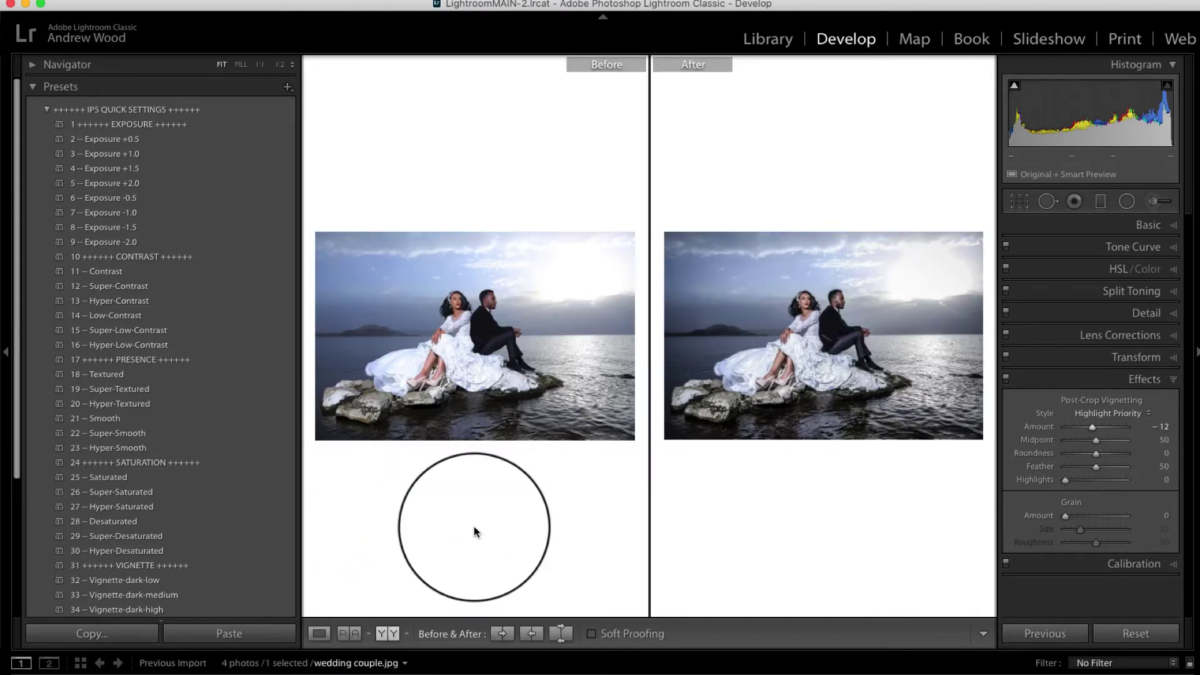
{"action": "left_click", "coordinate": [621, 403]}
{"action": "left_click", "coordinate": [621, 401]}
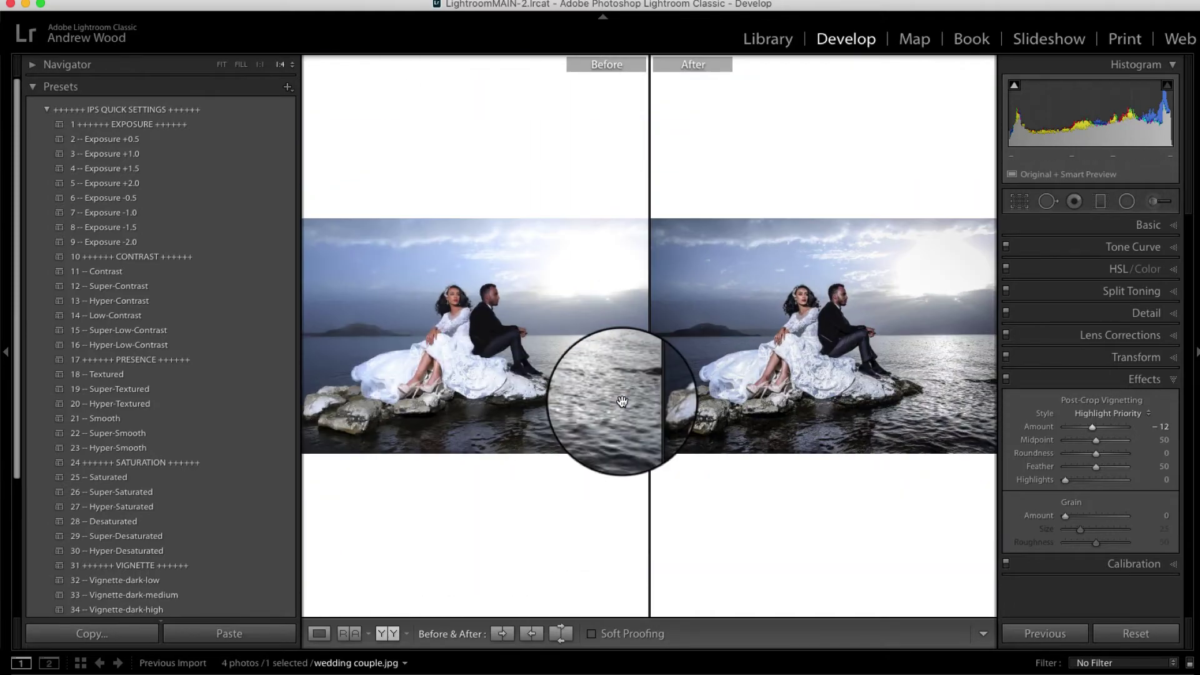
{"action": "left_click", "coordinate": [658, 338]}
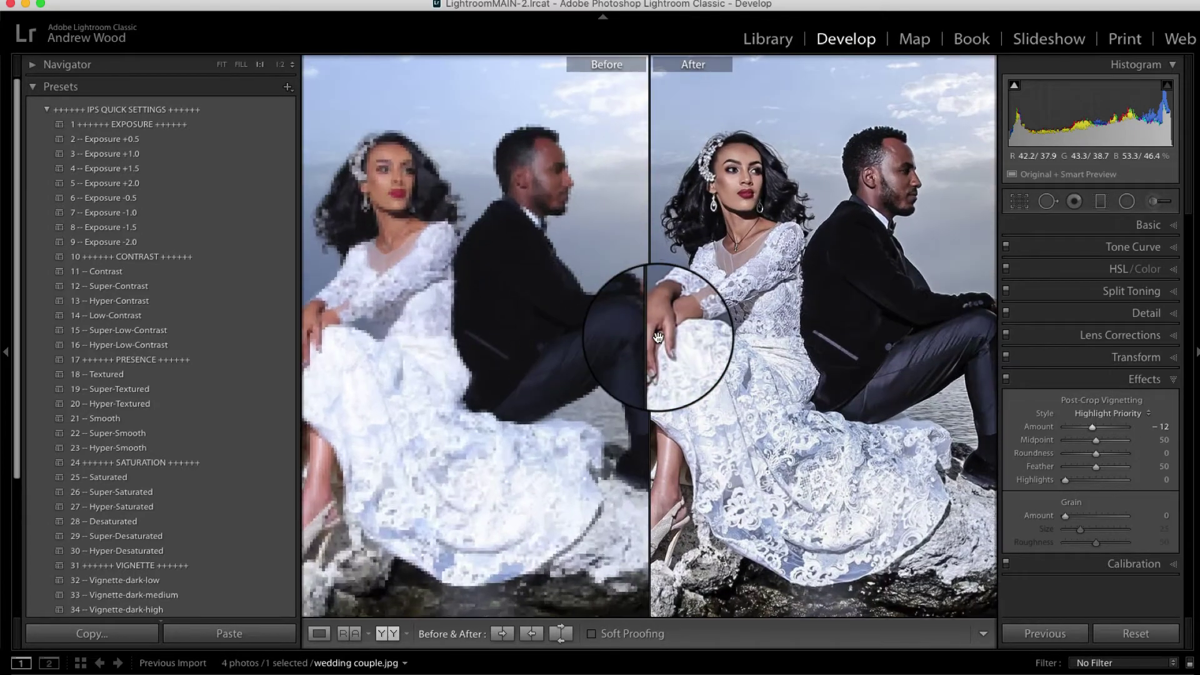
{"action": "key", "text": "super+minus"}
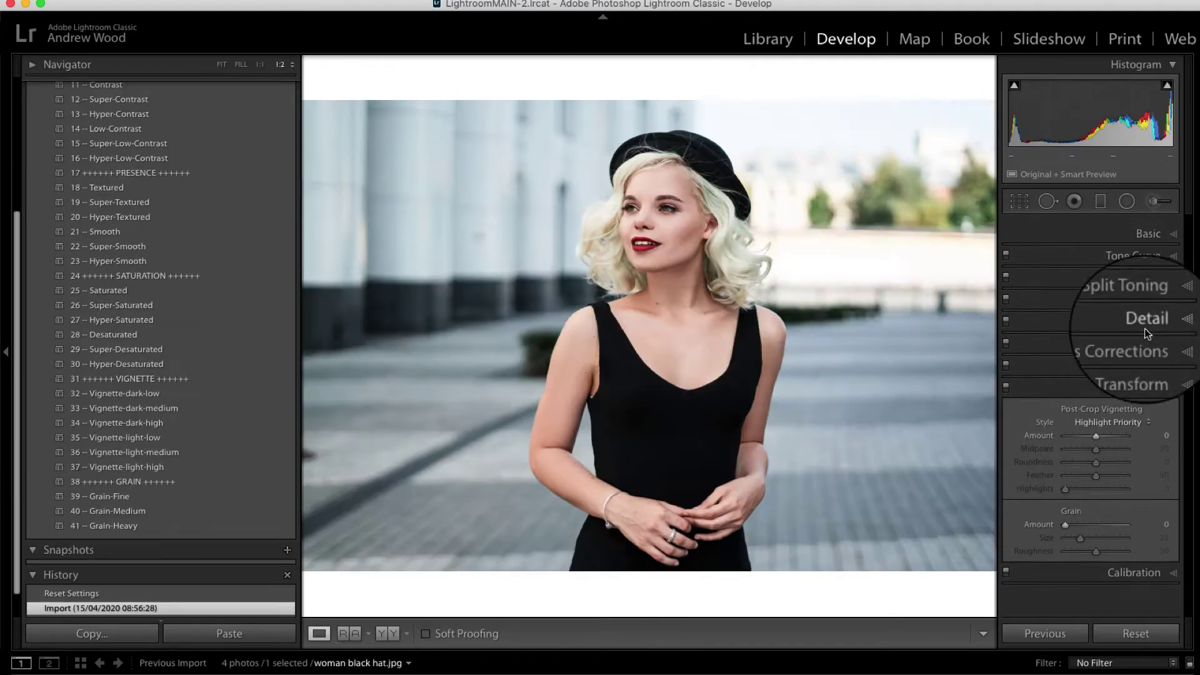
- Set the portrait's Contrast to −16, Highlights to −45 and Shadows to +30 in the Basic tone settings
{"action": "left_click", "coordinate": [1174, 228]}
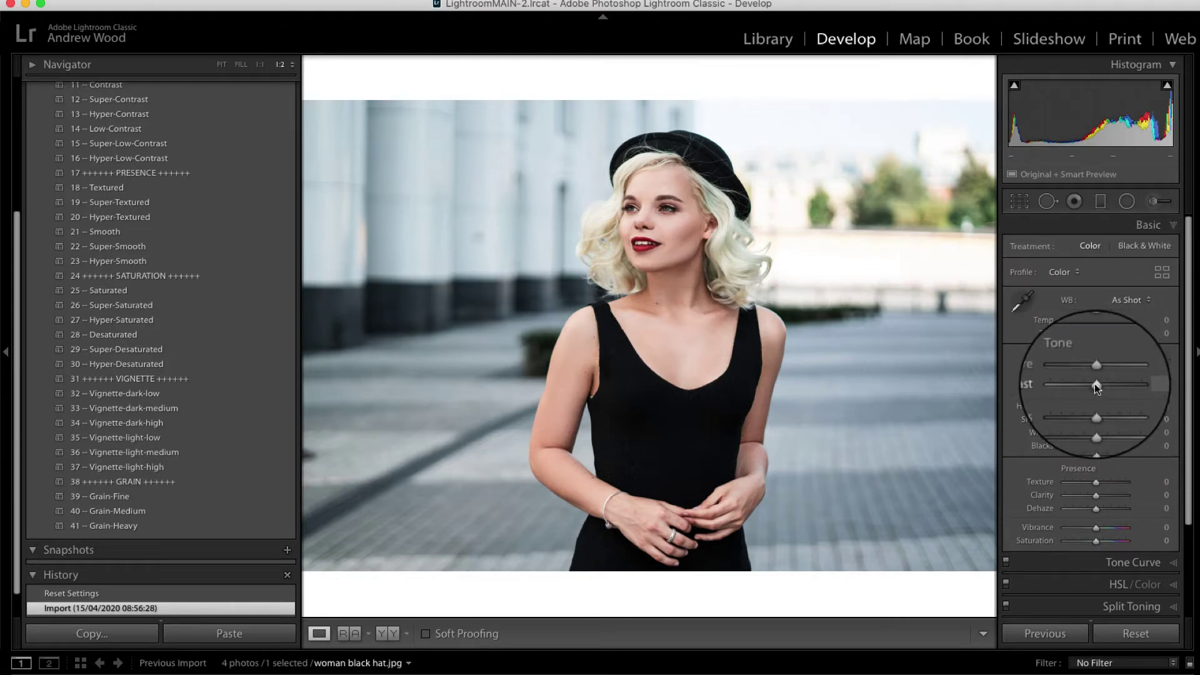
{"action": "left_click", "coordinate": [1167, 384]}
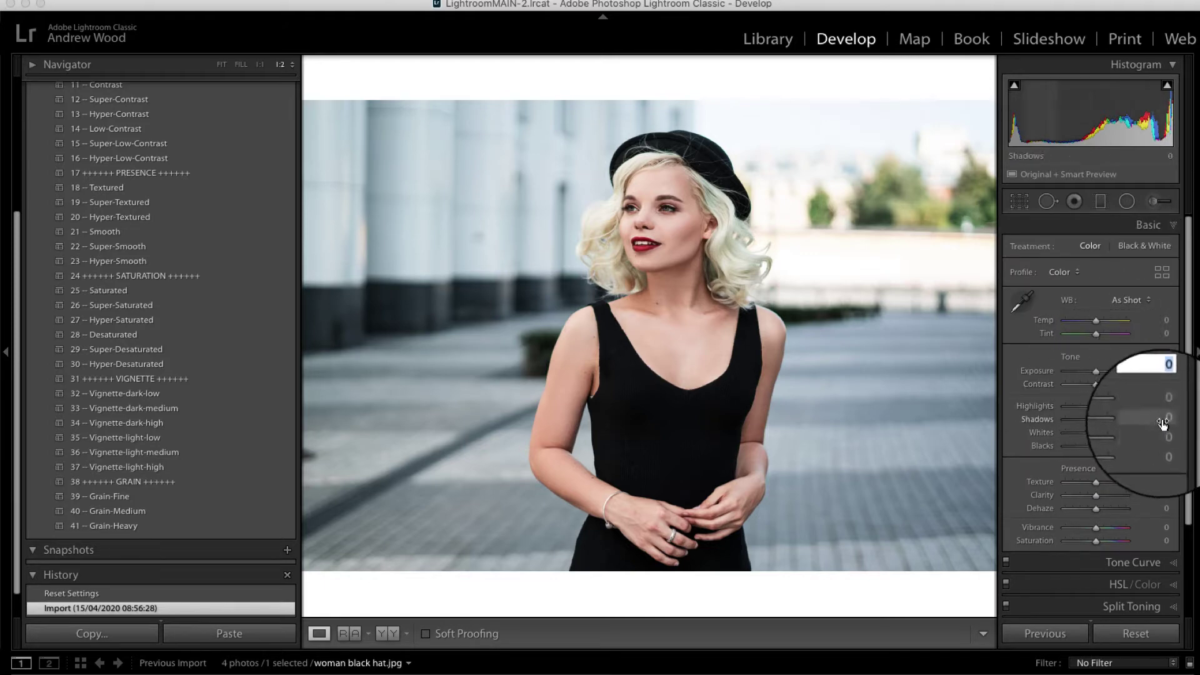
{"action": "key", "text": "BackSpace"}
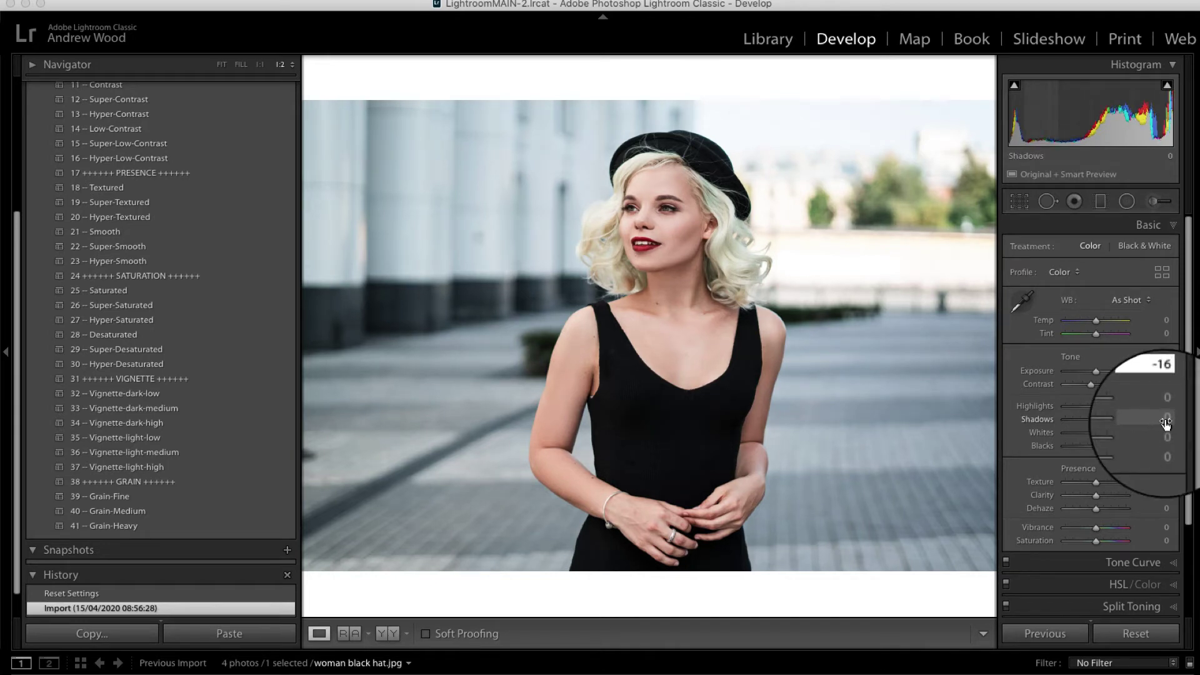
{"action": "key", "text": "Tab"}
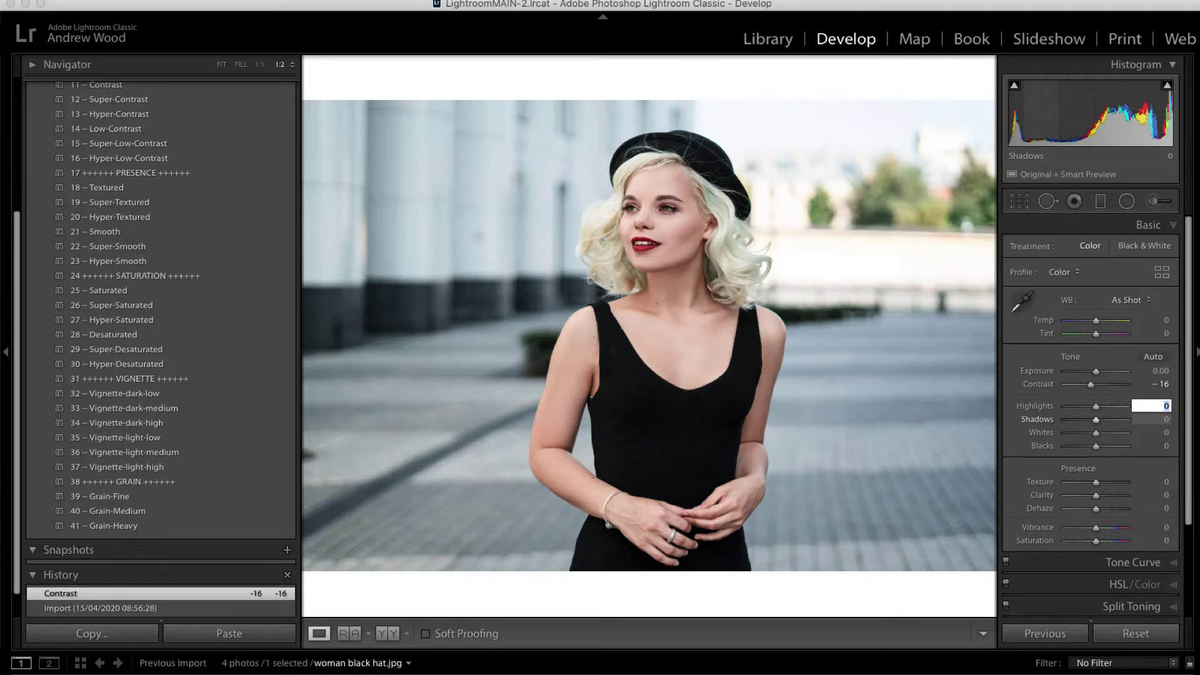
{"action": "key", "text": "Tab"}
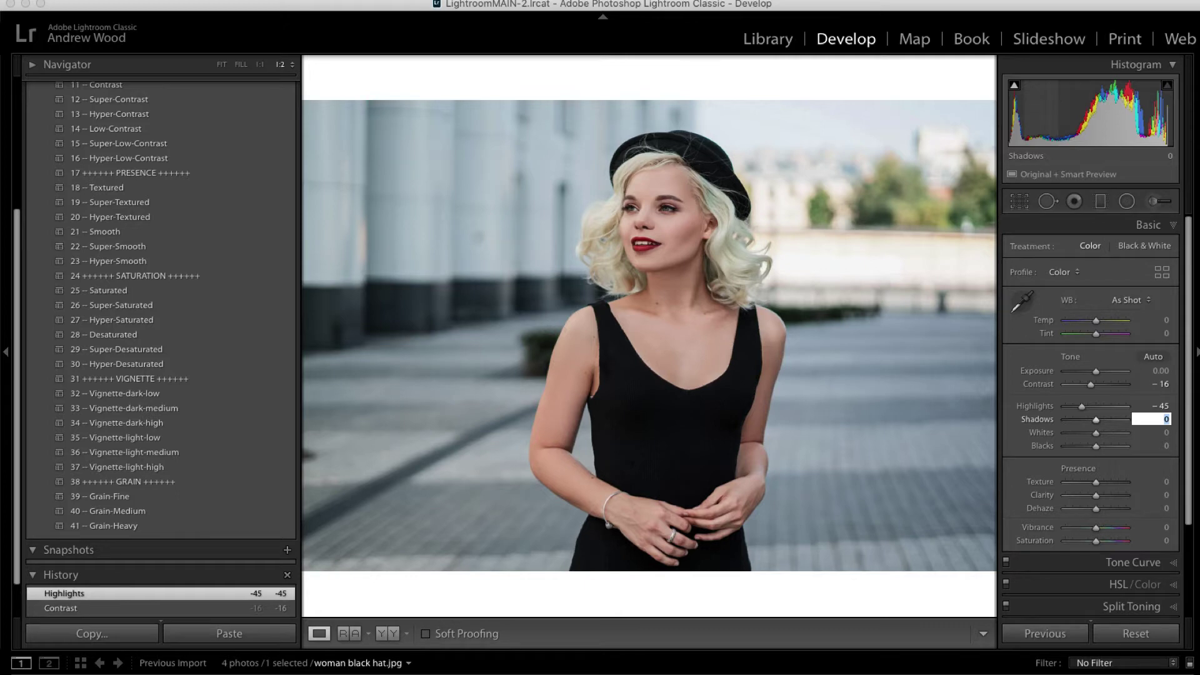
{"action": "key", "text": "Tab"}
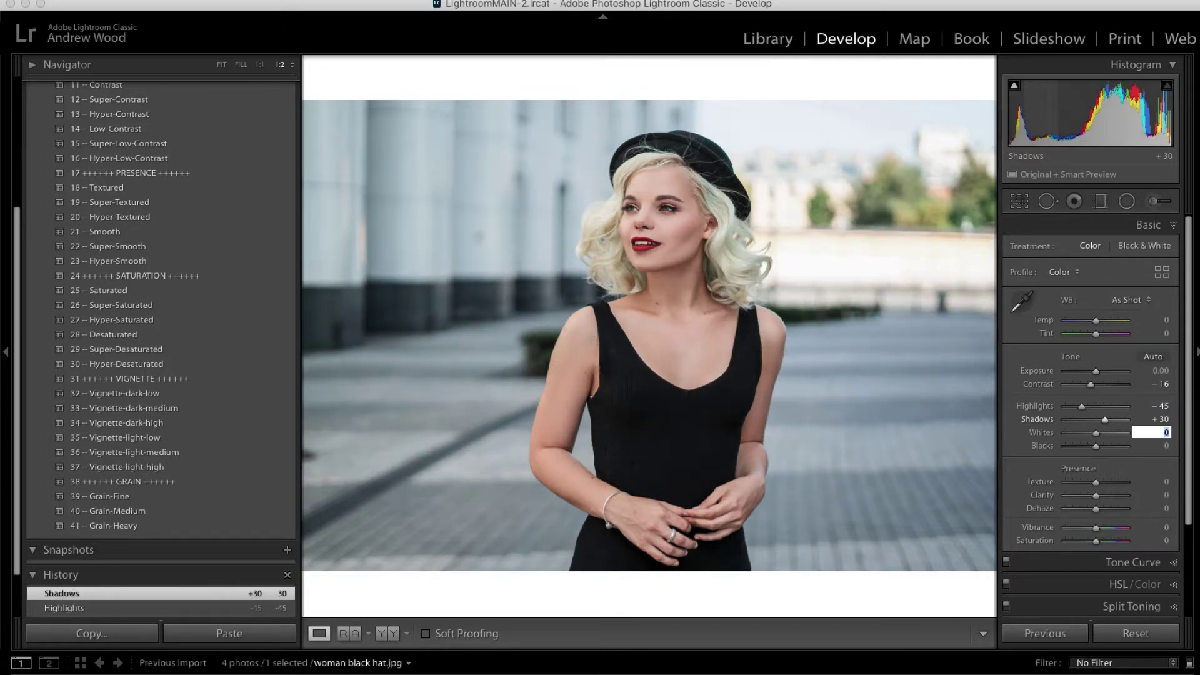
- Set the portrait's Whites to +14 and Blacks to +28
{"action": "type", "text": "14"}
{"action": "key", "text": "Tab"}
{"action": "type", "text": "28"}
{"action": "key", "text": "Return"}
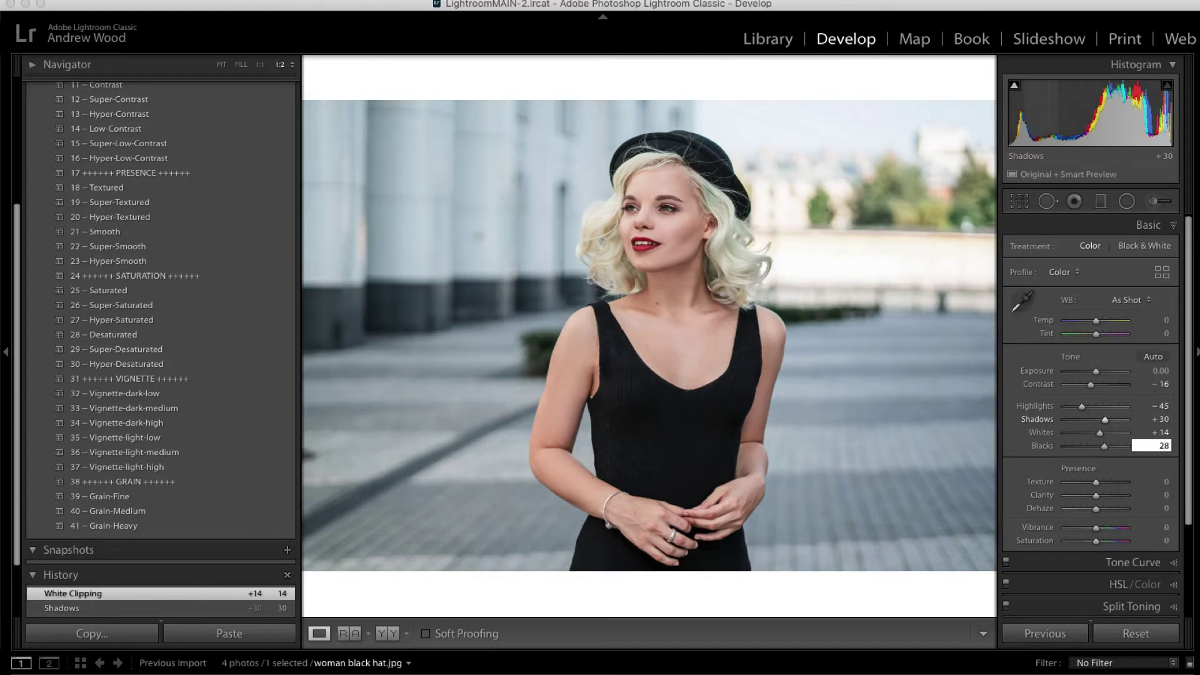
- Set the Presence values to Clarity +58, Dehaze +2, Vibrance −5 and Saturation −22
{"action": "key", "text": "Tab"}
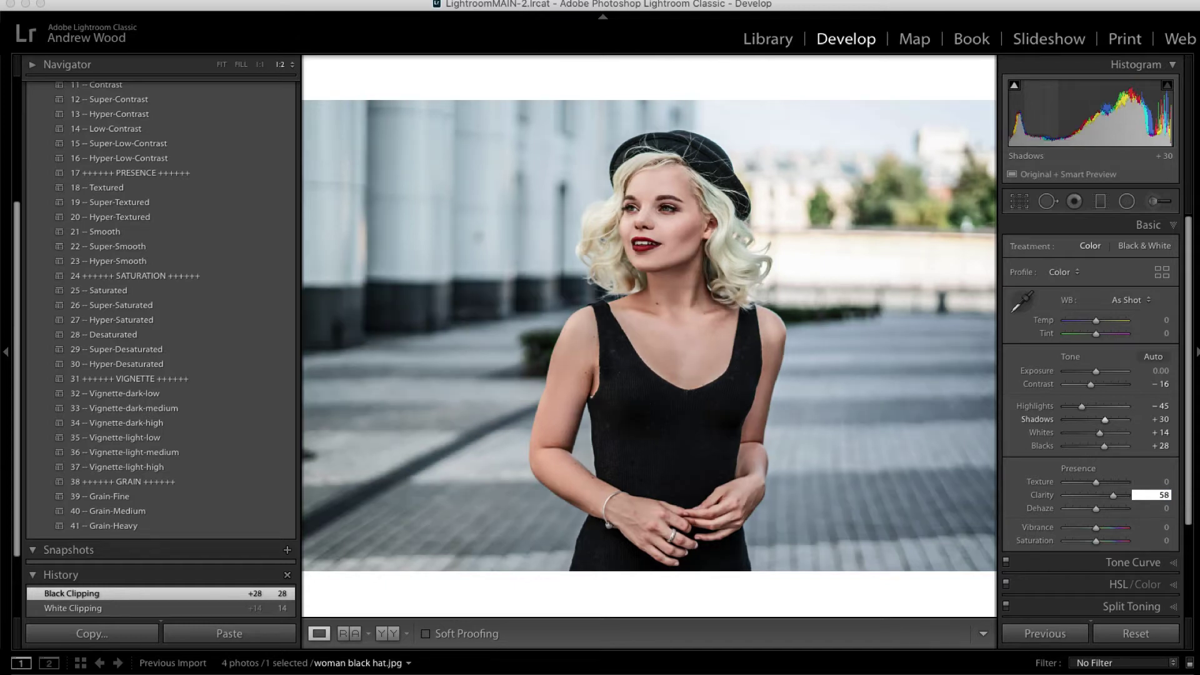
{"action": "key", "text": "Tab"}
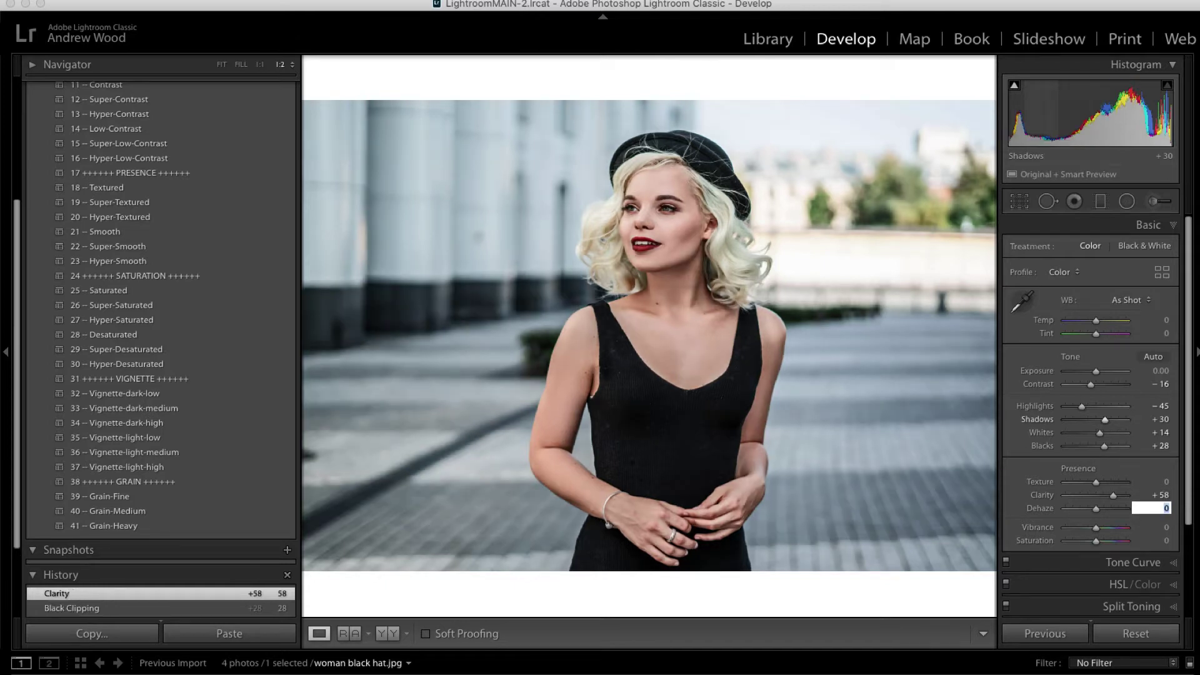
{"action": "key", "text": "Tab"}
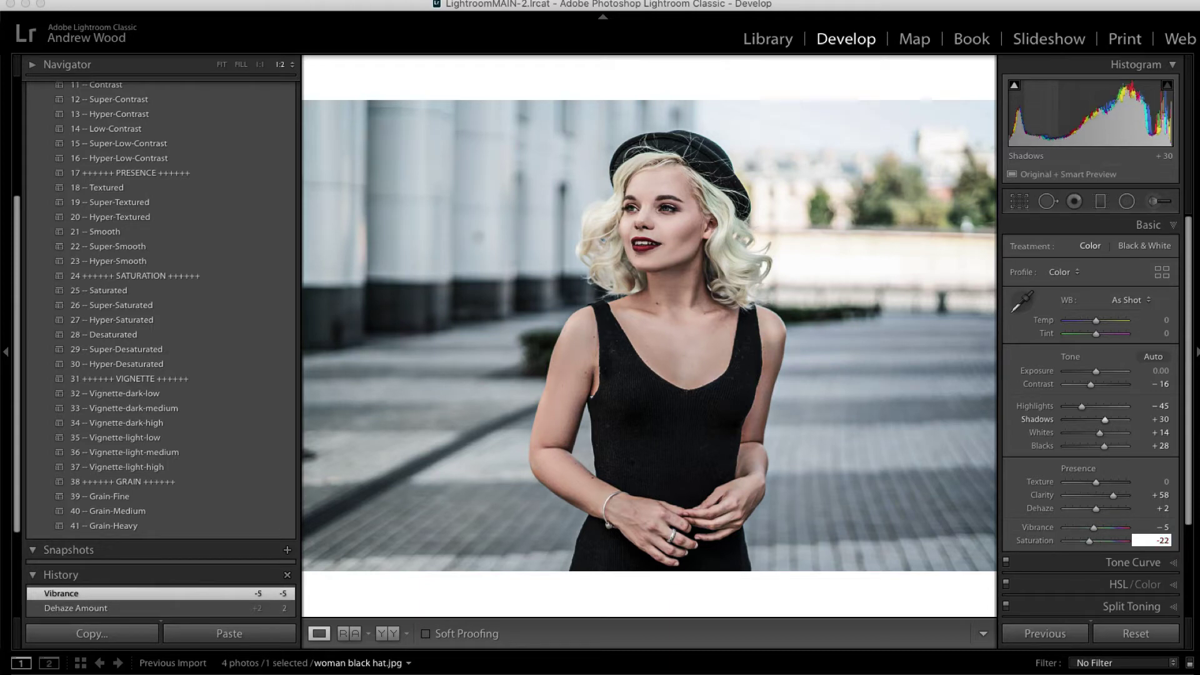
{"action": "key", "text": "Return"}
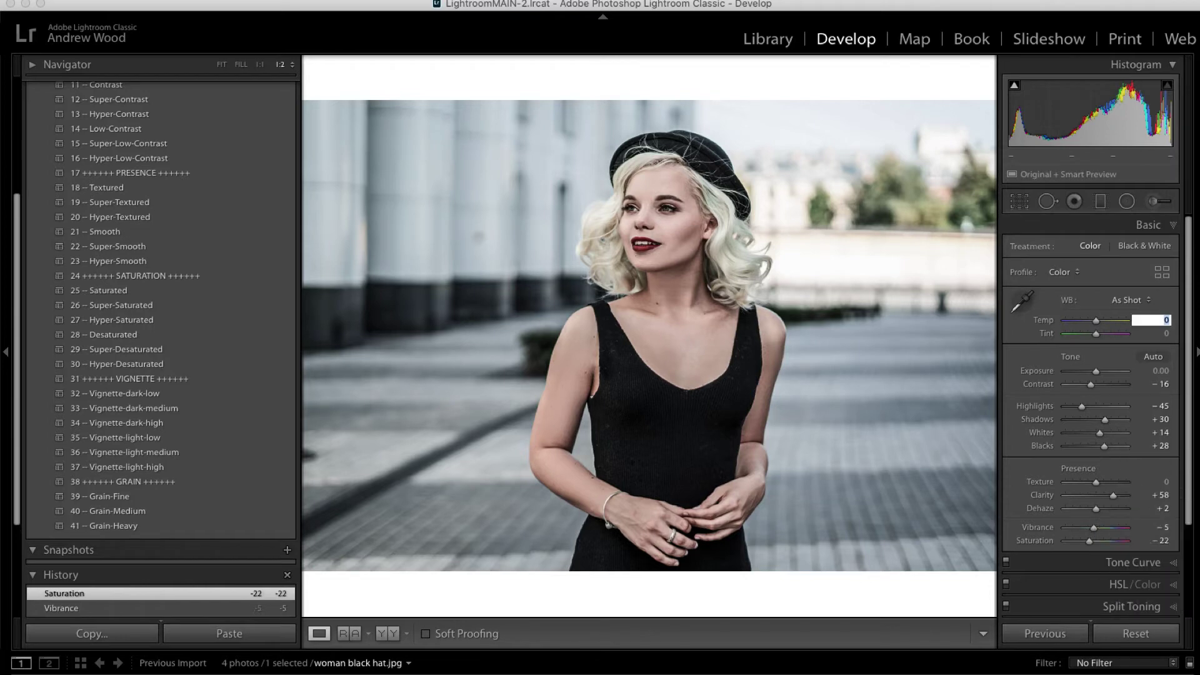
- Apply the Medium Contrast point curve to the portrait
{"action": "left_click", "coordinate": [1175, 564]}
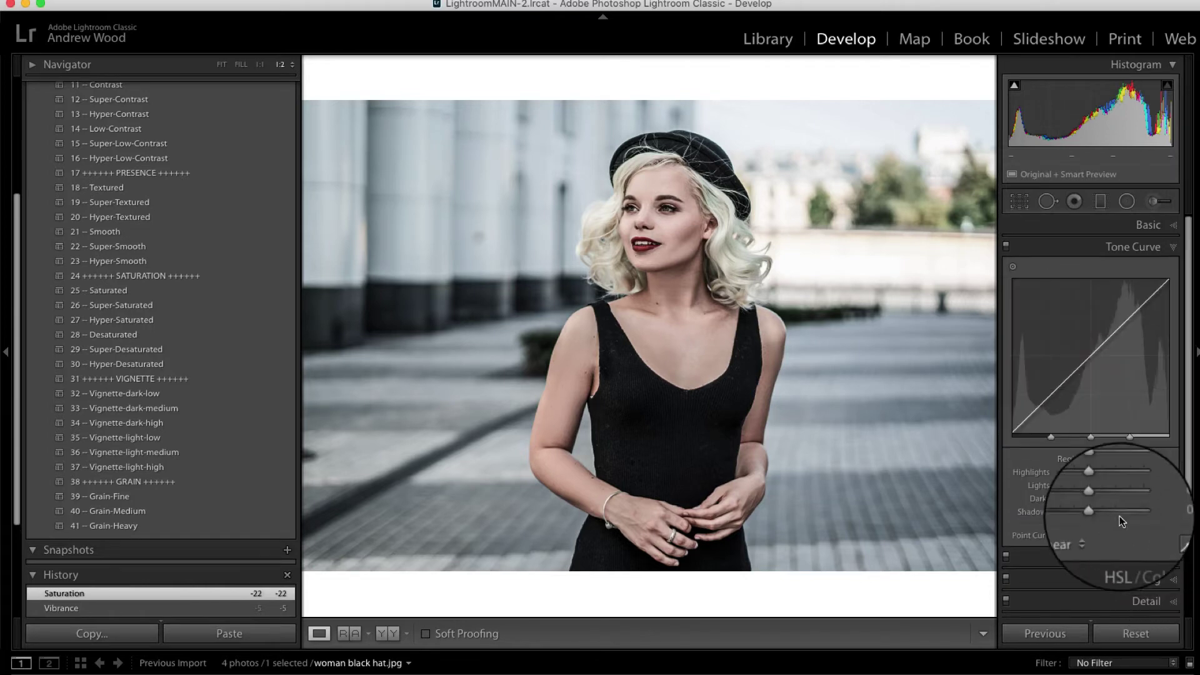
{"action": "left_click", "coordinate": [1096, 537]}
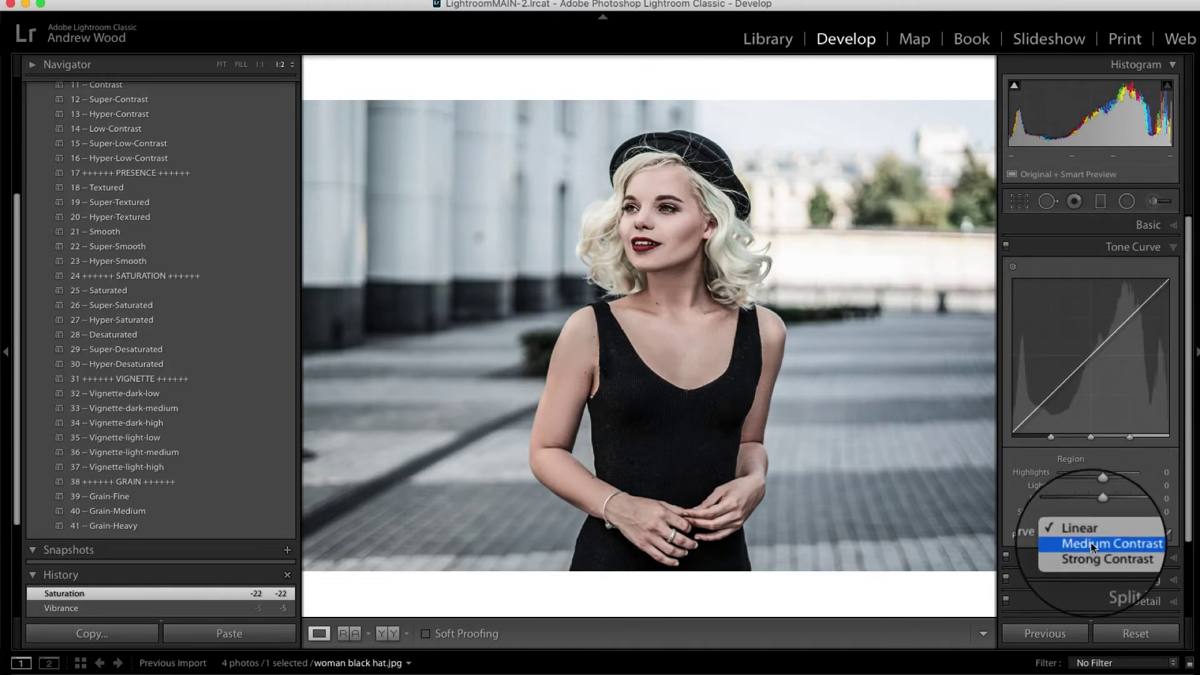
{"action": "left_click", "coordinate": [1111, 542]}
- Set the portrait's post-crop vignette Amount to −12 and compare the photo before and after side by side
{"action": "scroll", "coordinate": [1083, 512], "scroll_direction": "down", "scroll_amount": 5}
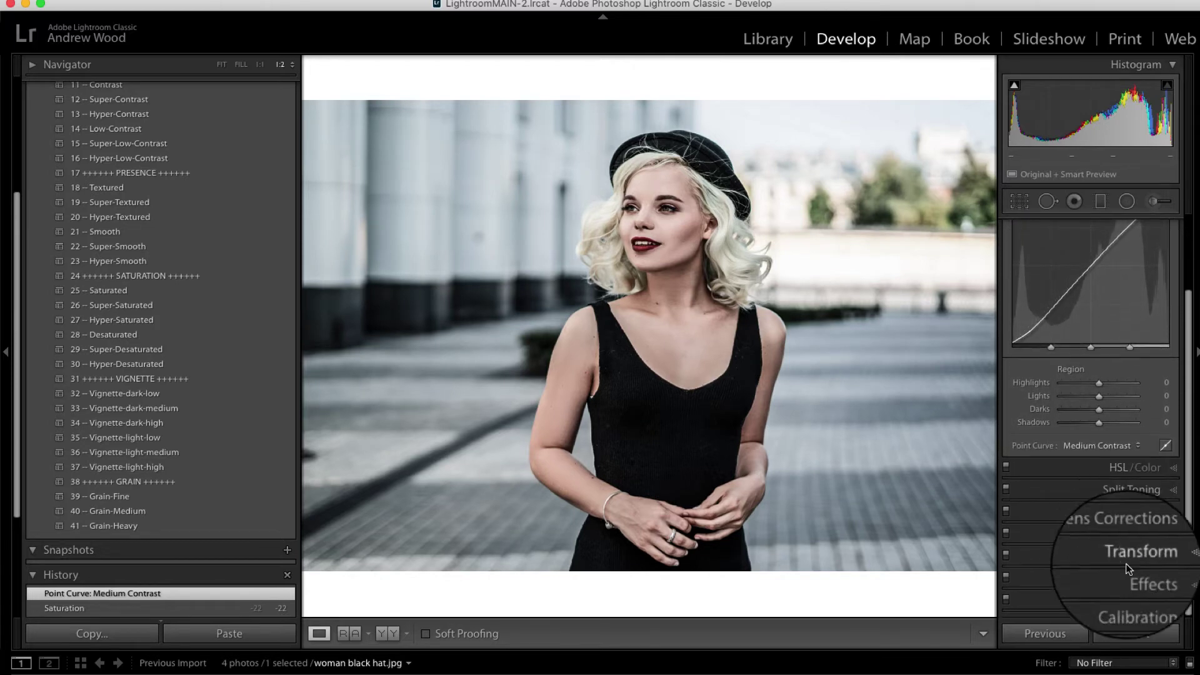
{"action": "left_click", "coordinate": [1174, 580]}
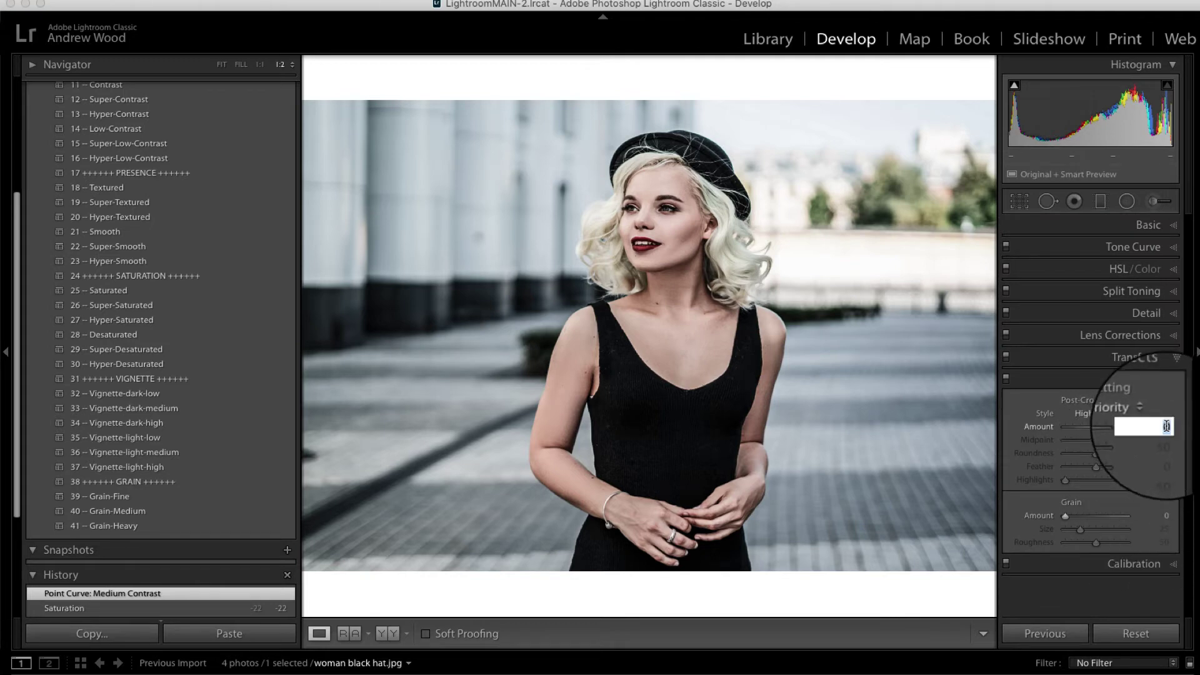
{"action": "key", "text": "BackSpace"}
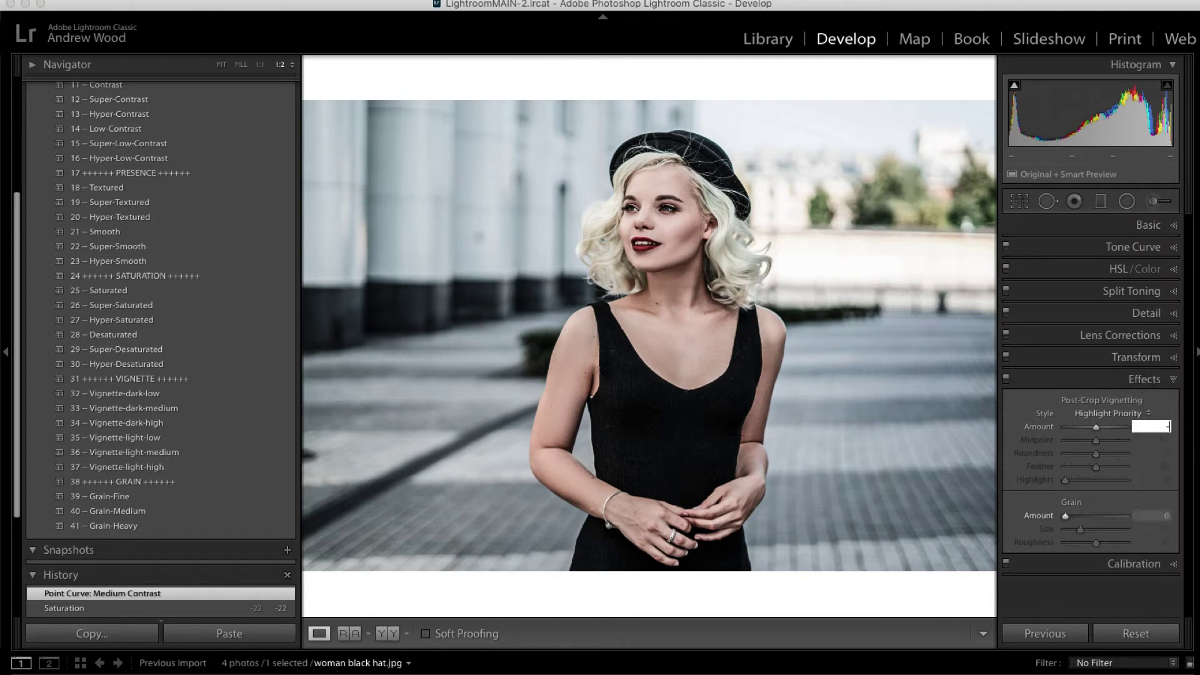
{"action": "key", "text": "Return"}
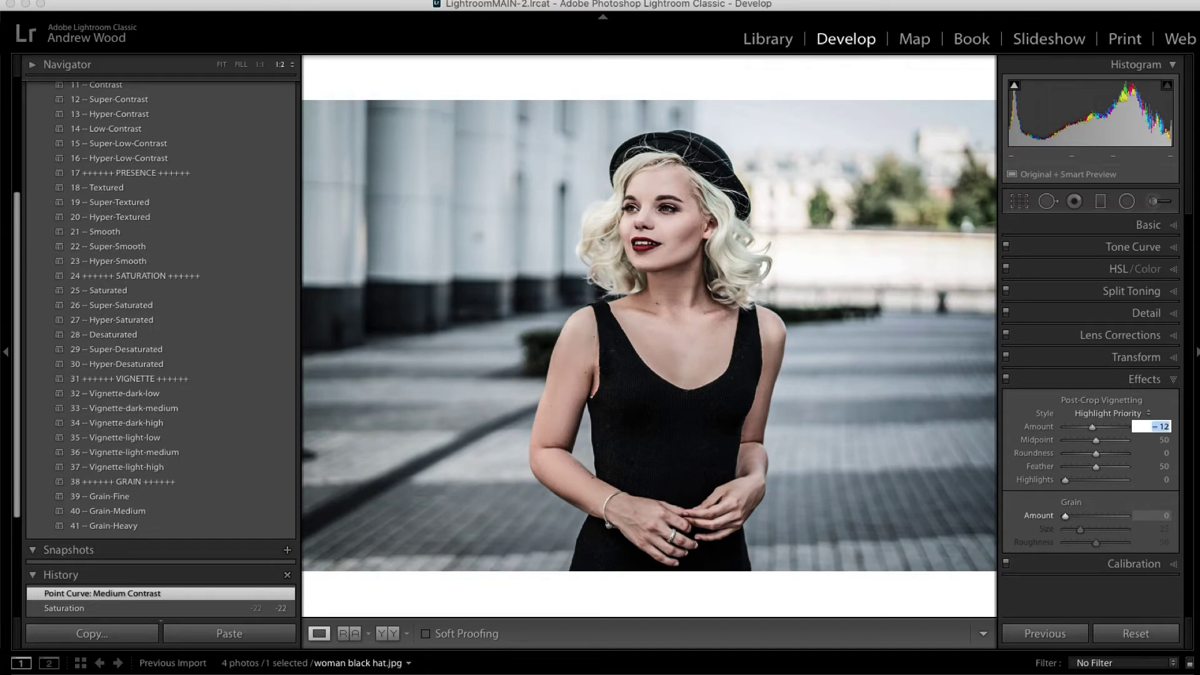
{"action": "left_click", "coordinate": [381, 634]}
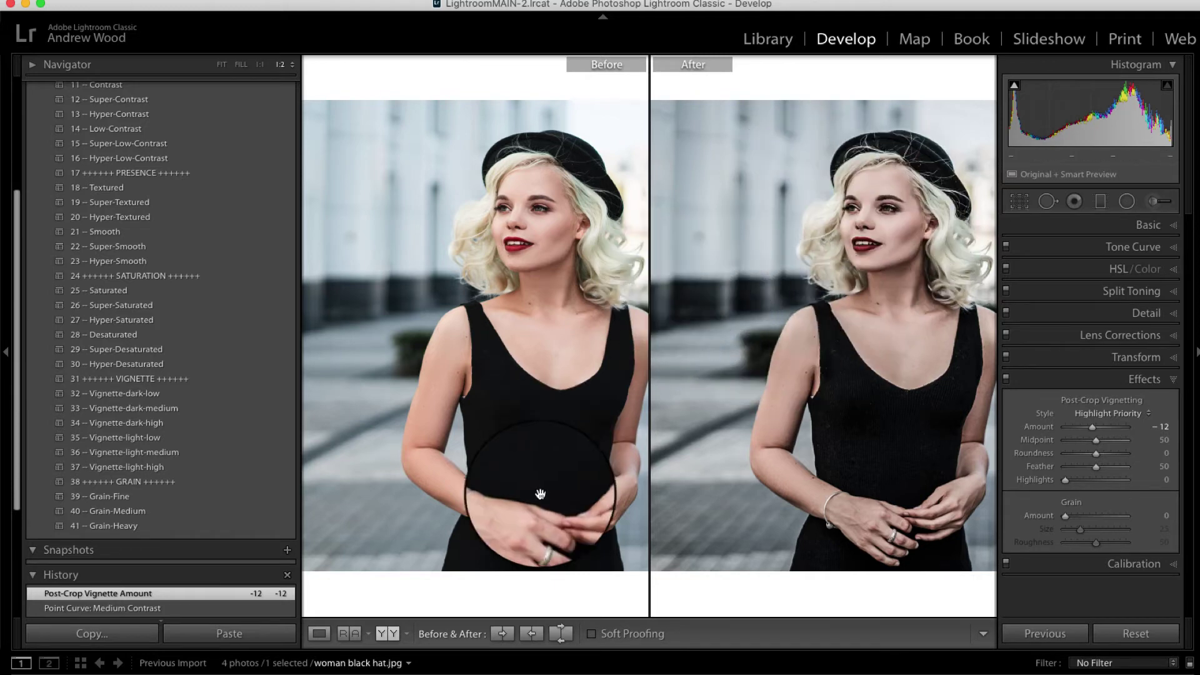
{"action": "left_click", "coordinate": [319, 633]}
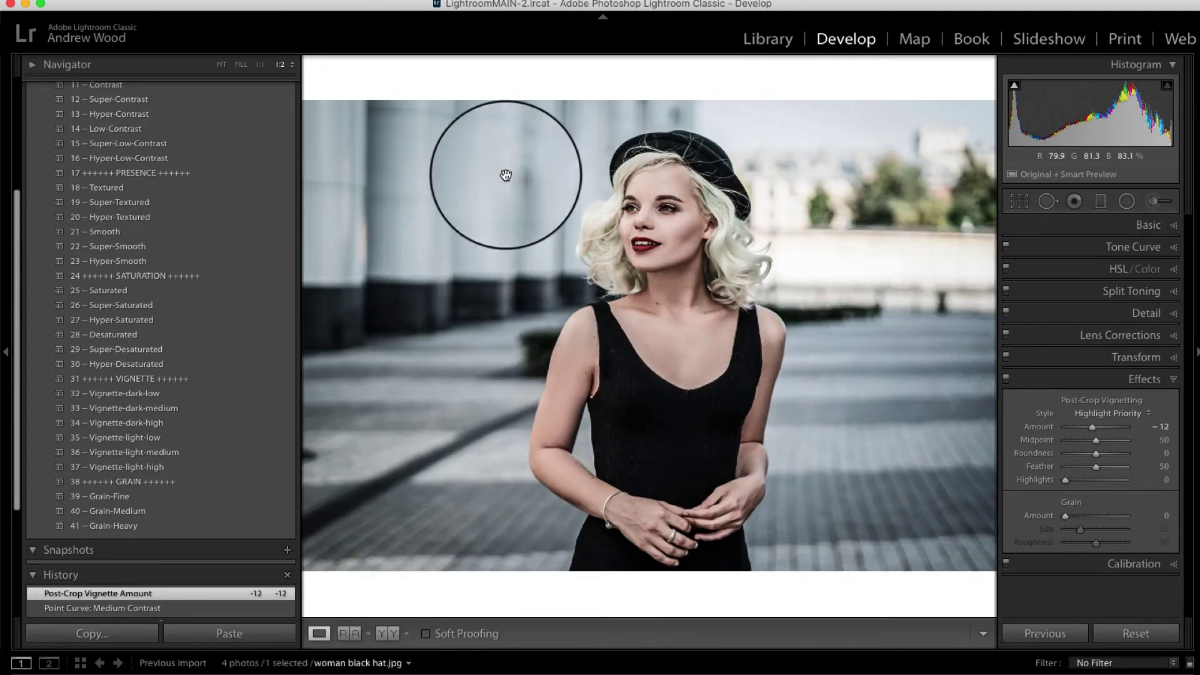
- Save the current adjustments as a develop preset named Cinematic Effect in a new preset group named LR Tuts
{"action": "scroll", "coordinate": [246, 133], "scroll_direction": "up", "scroll_amount": 5}
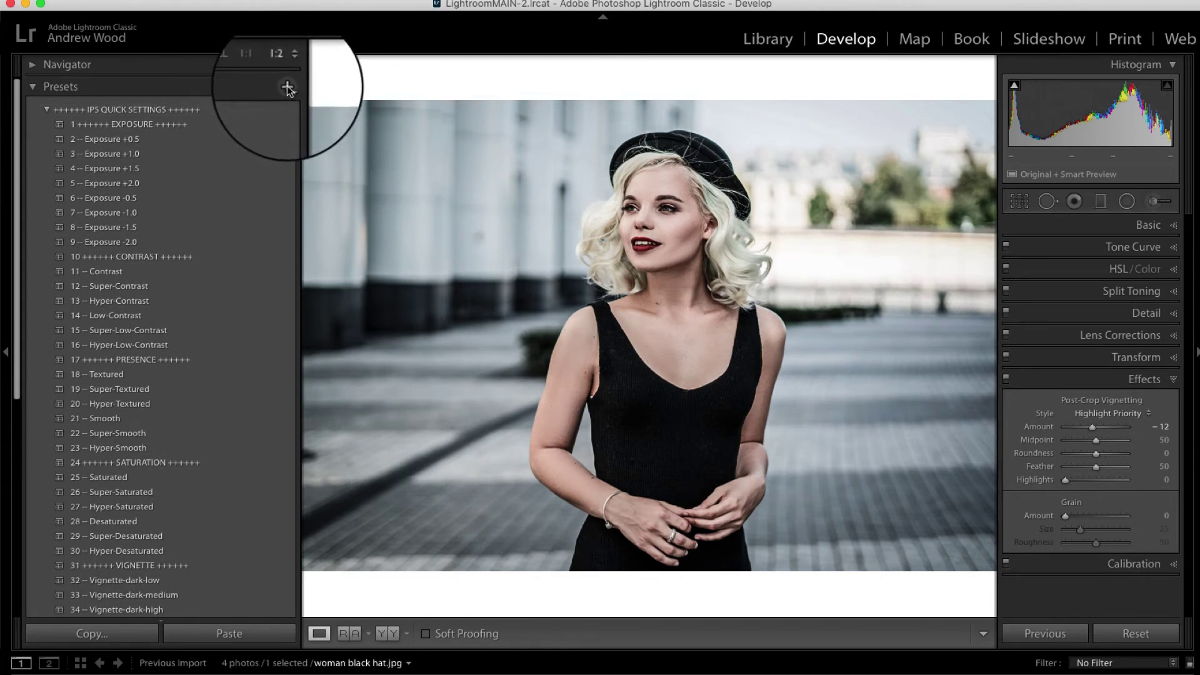
{"action": "left_click", "coordinate": [305, 99]}
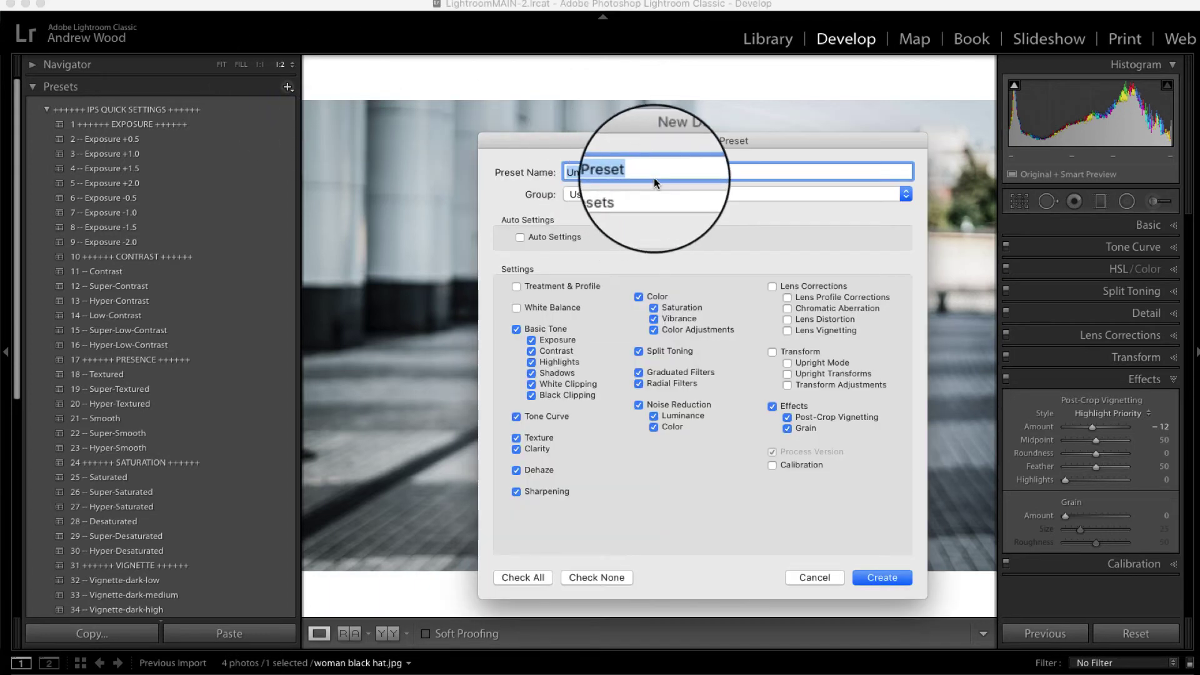
{"action": "type", "text": "Cinematic Effect"}
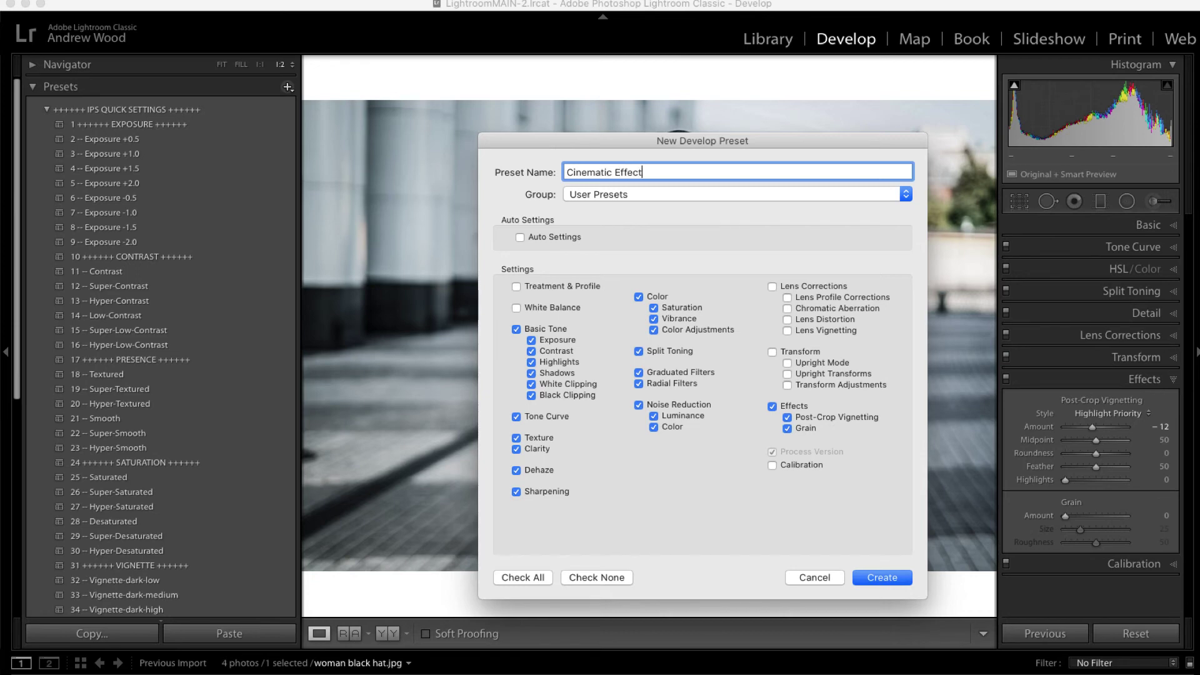
{"action": "left_click", "coordinate": [639, 194]}
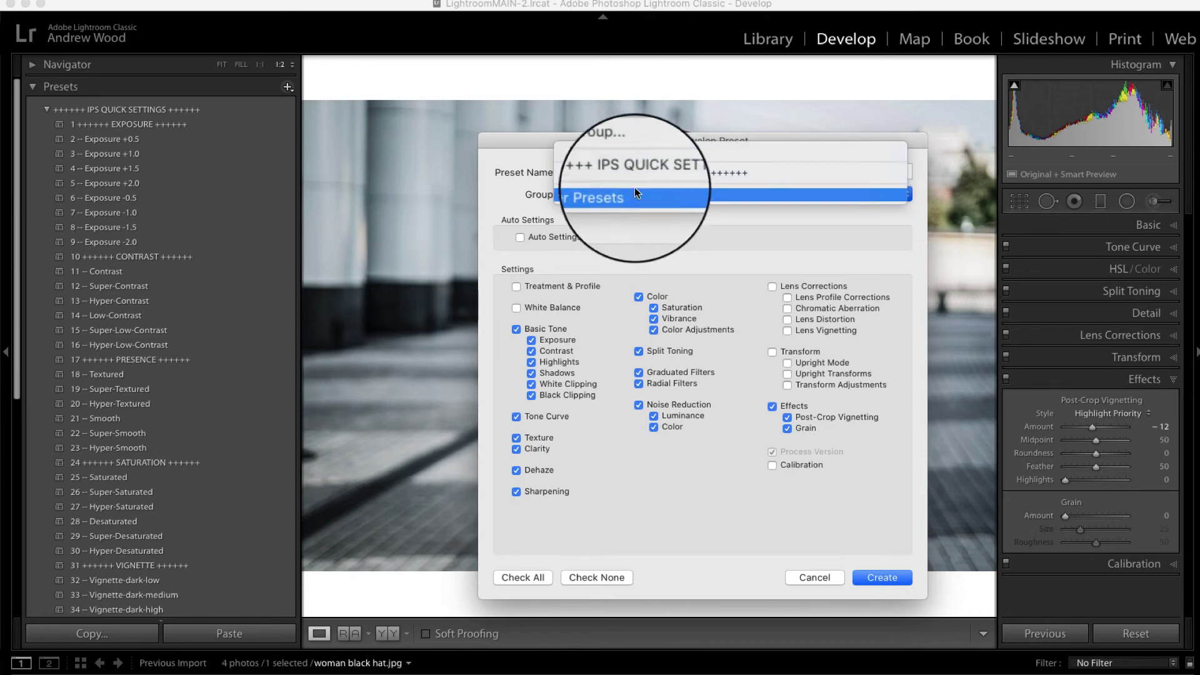
{"action": "left_click", "coordinate": [627, 152]}
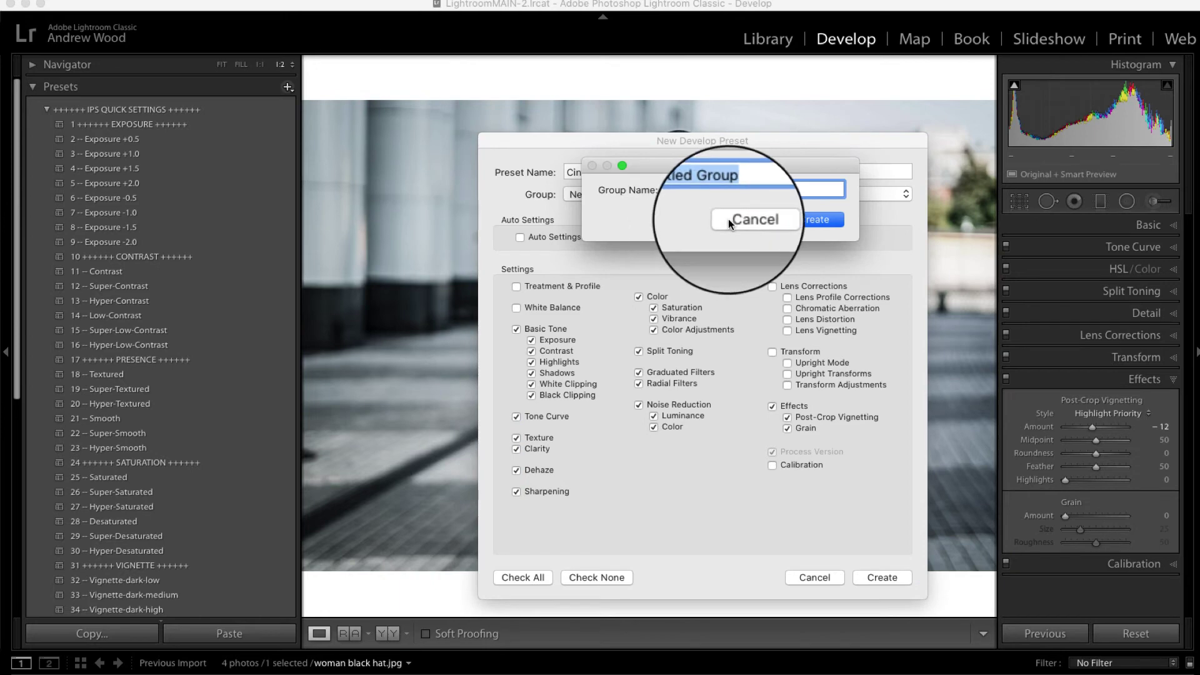
{"action": "type", "text": "LR Tuts"}
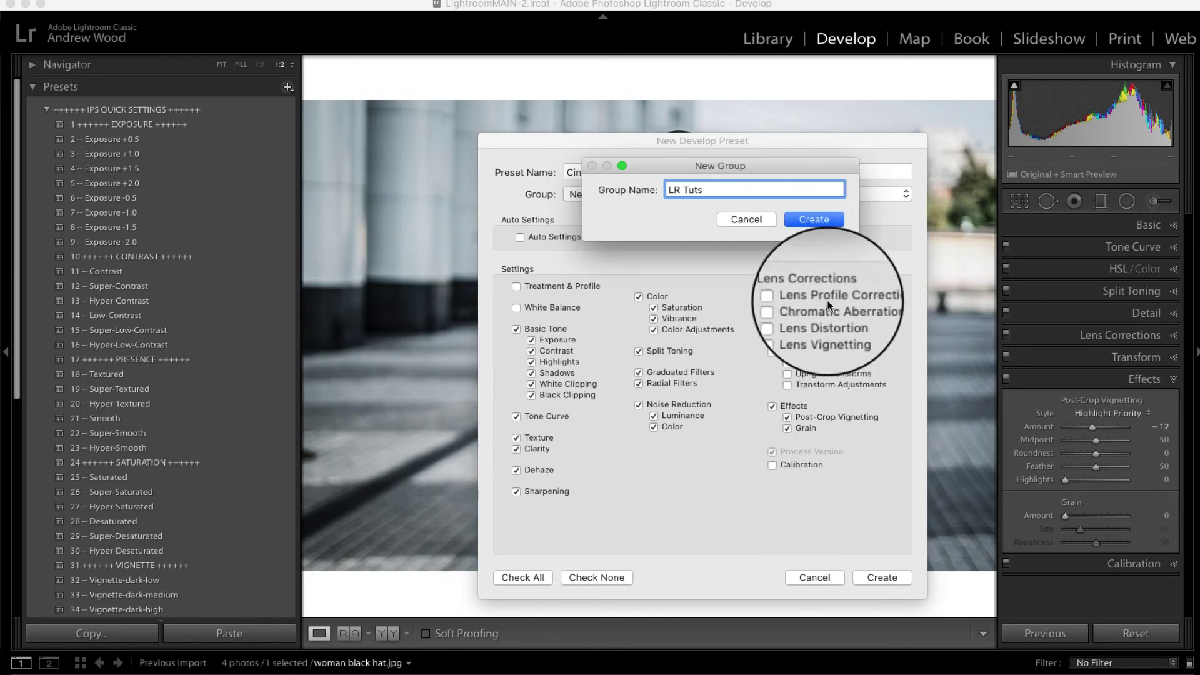
{"action": "left_click", "coordinate": [817, 220]}
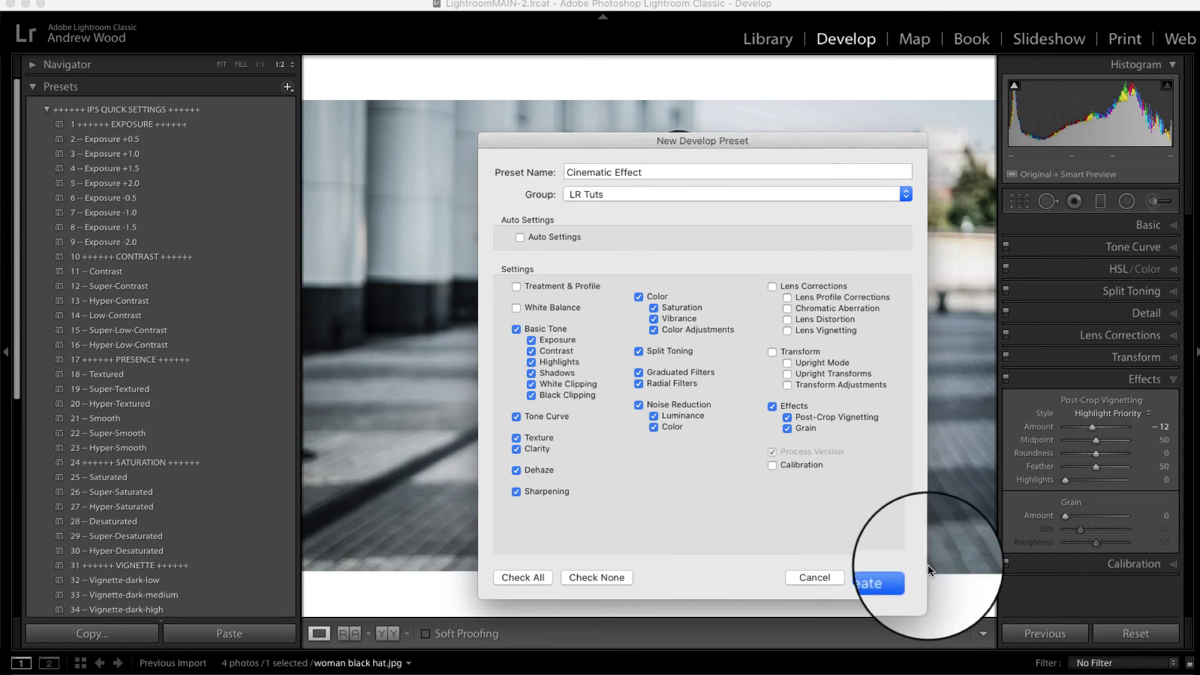
{"action": "left_click", "coordinate": [890, 576]}
- Expand the LR Tuts preset group and reset the portrait's develop settings
{"action": "scroll", "coordinate": [215, 394], "scroll_direction": "down", "scroll_amount": 10}
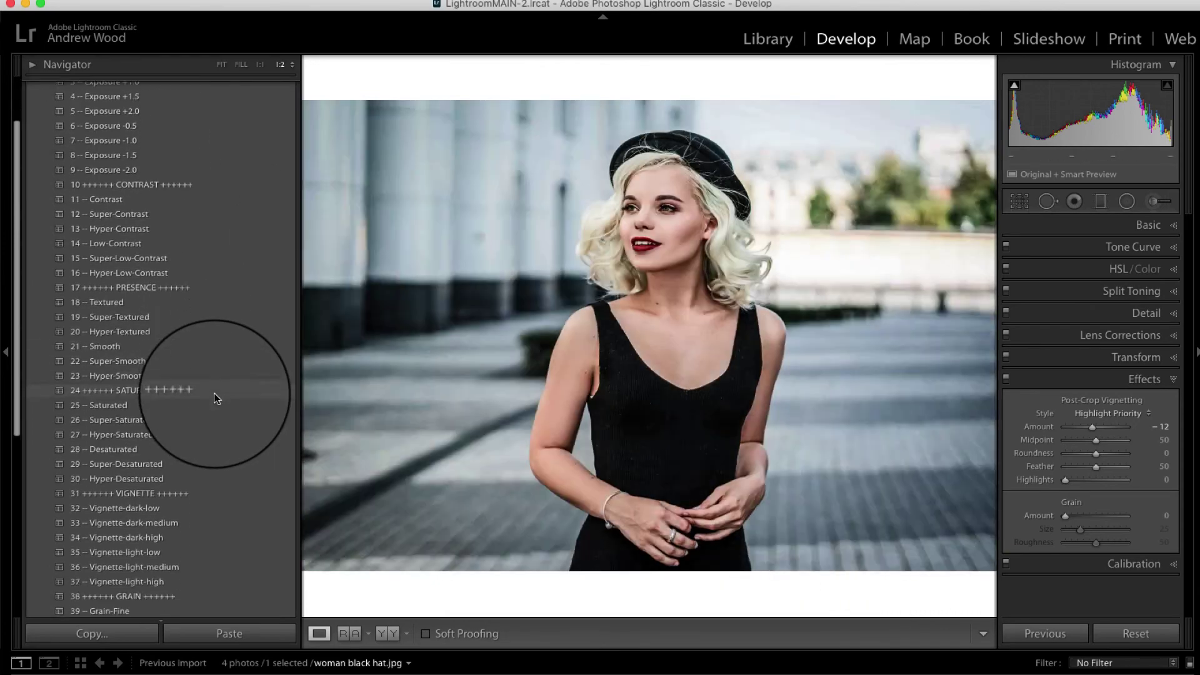
{"action": "left_click", "coordinate": [44, 478]}
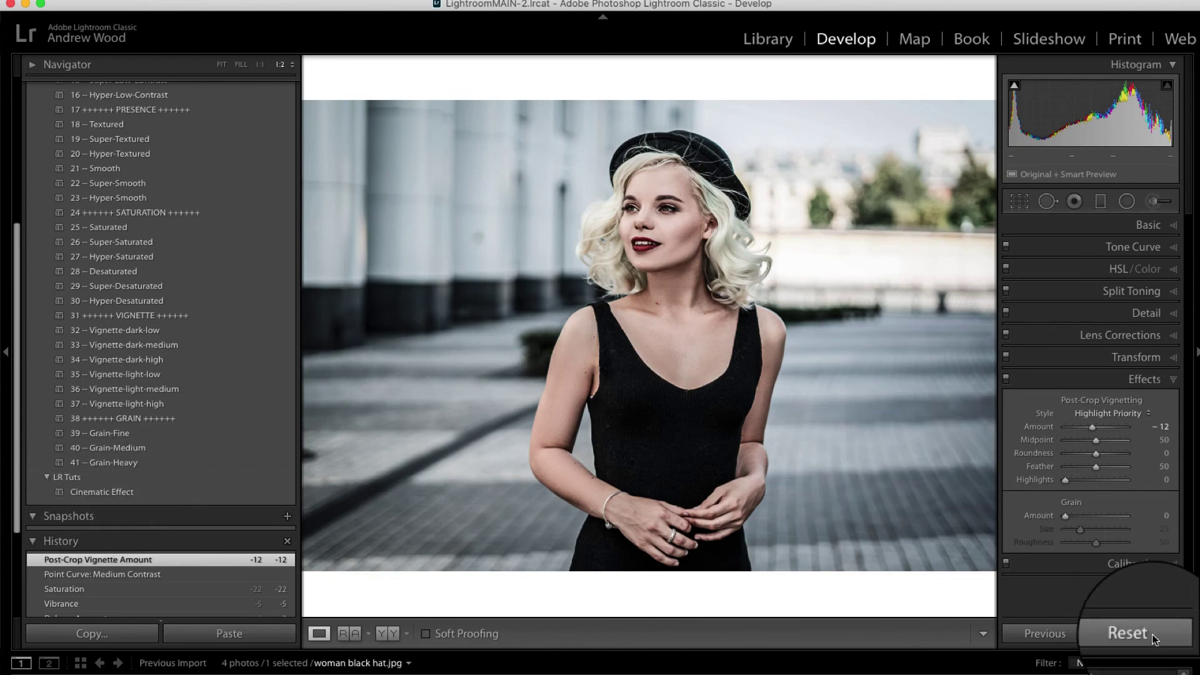
{"action": "left_click", "coordinate": [1135, 633]}
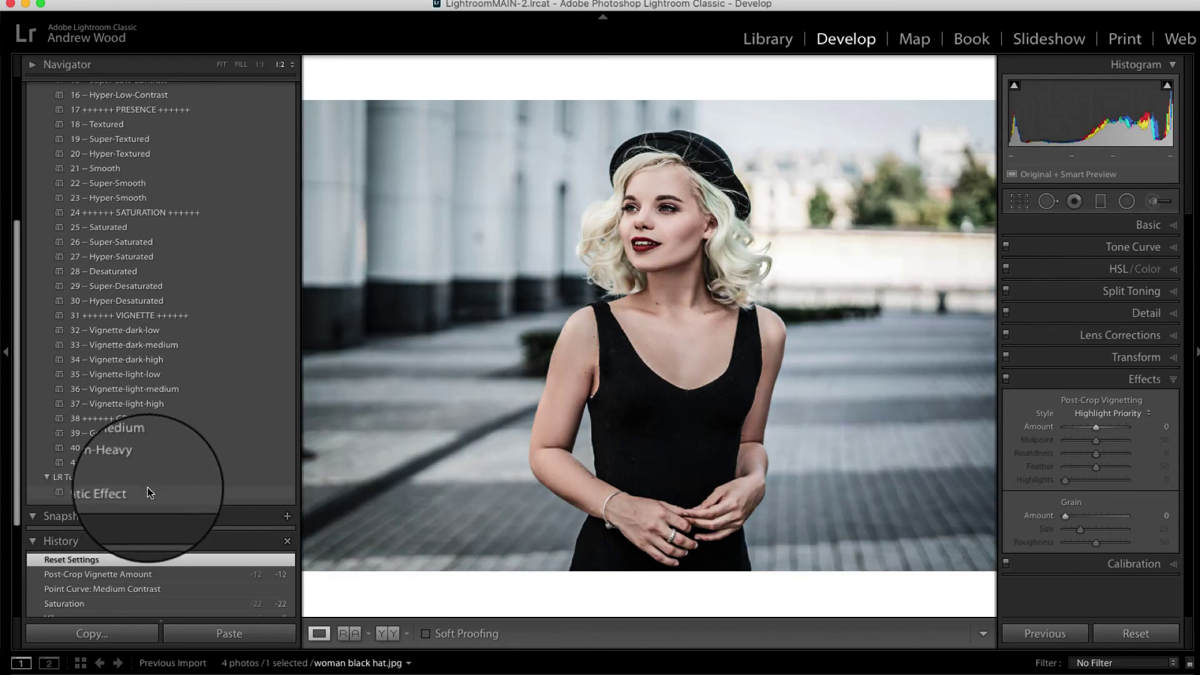